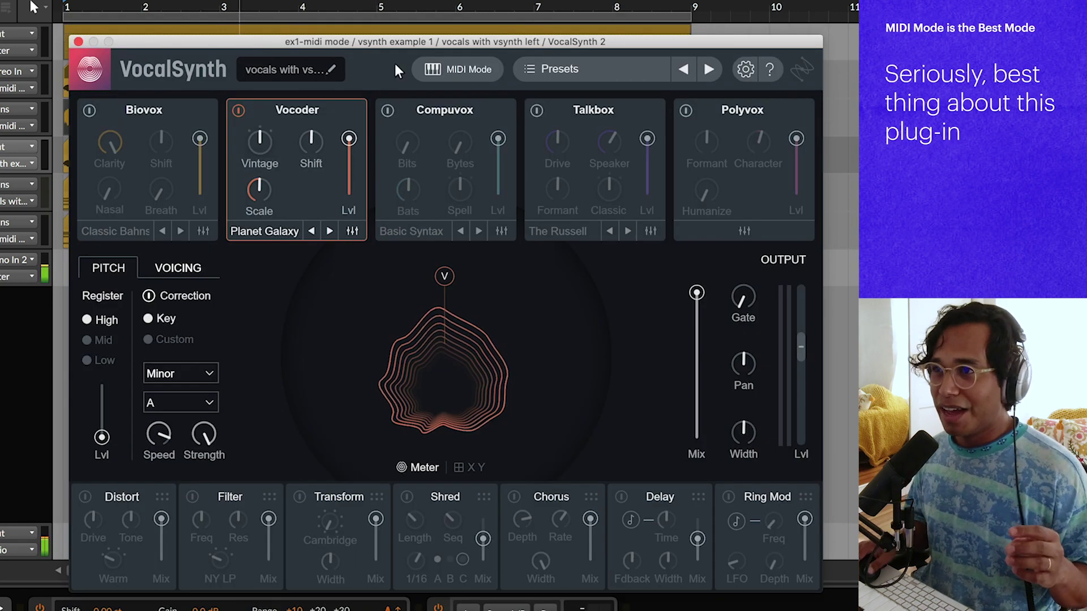
# Switch the plug-in from MIDI to Auto mode, uncover the arrangement tracks behind it and play them back.
pyautogui.click(422, 69)
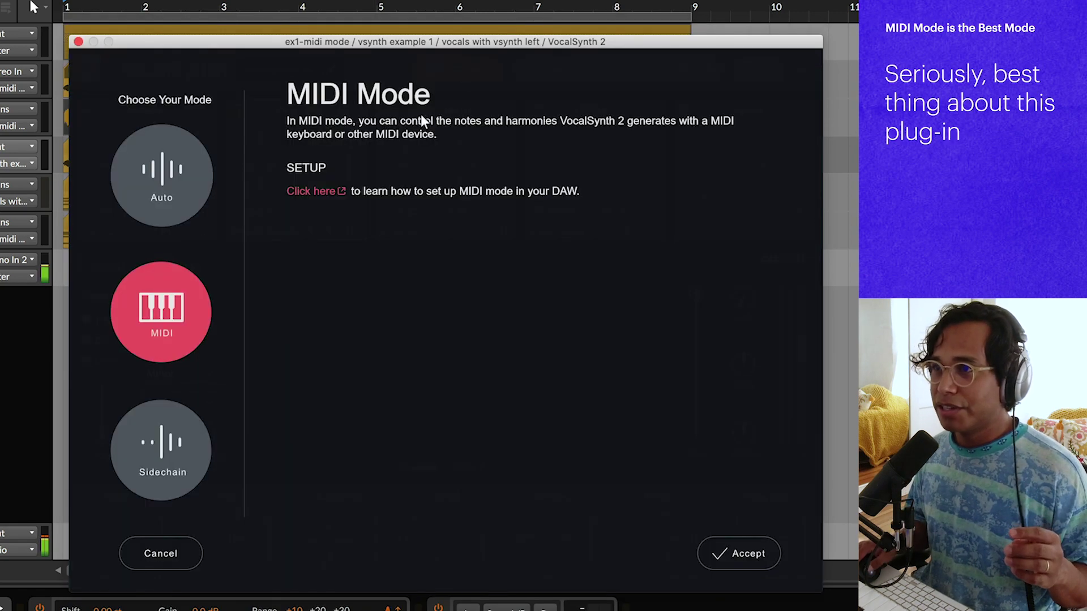
pyautogui.click(195, 193)
pyautogui.click(747, 553)
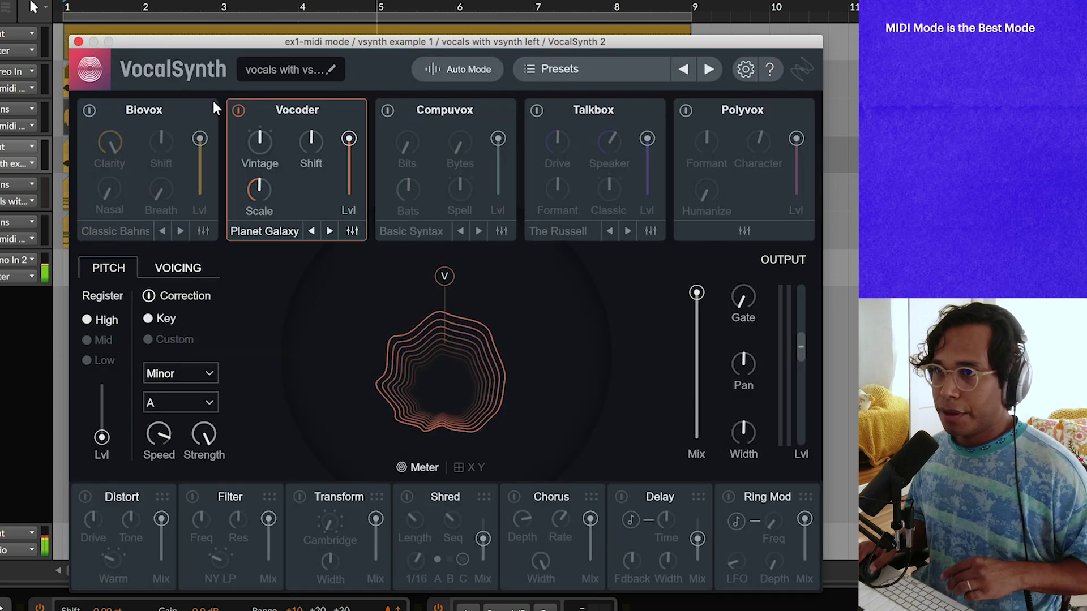
pyautogui.moveTo(199, 39); pyautogui.dragTo(209, 227)
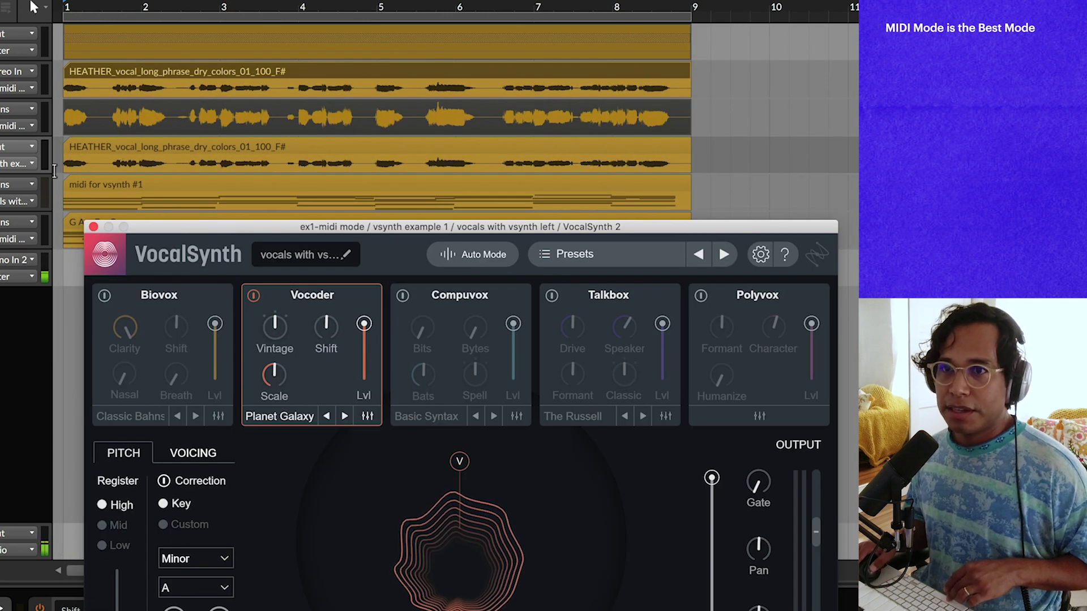
pyautogui.press('space')
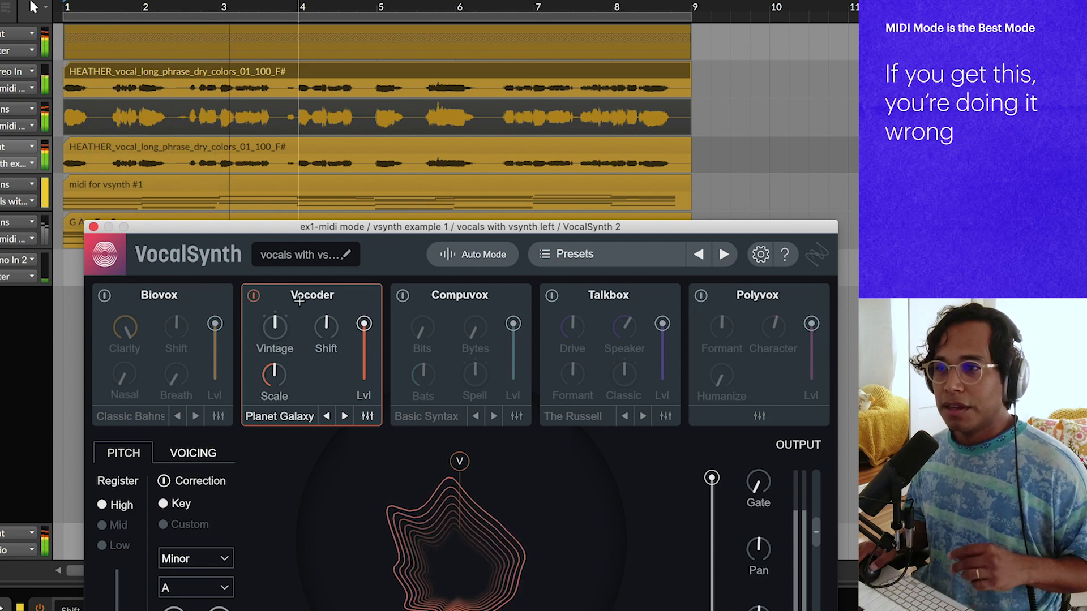
# Set the plug-in back to MIDI mode.
pyautogui.click(467, 253)
pyautogui.click(178, 494)
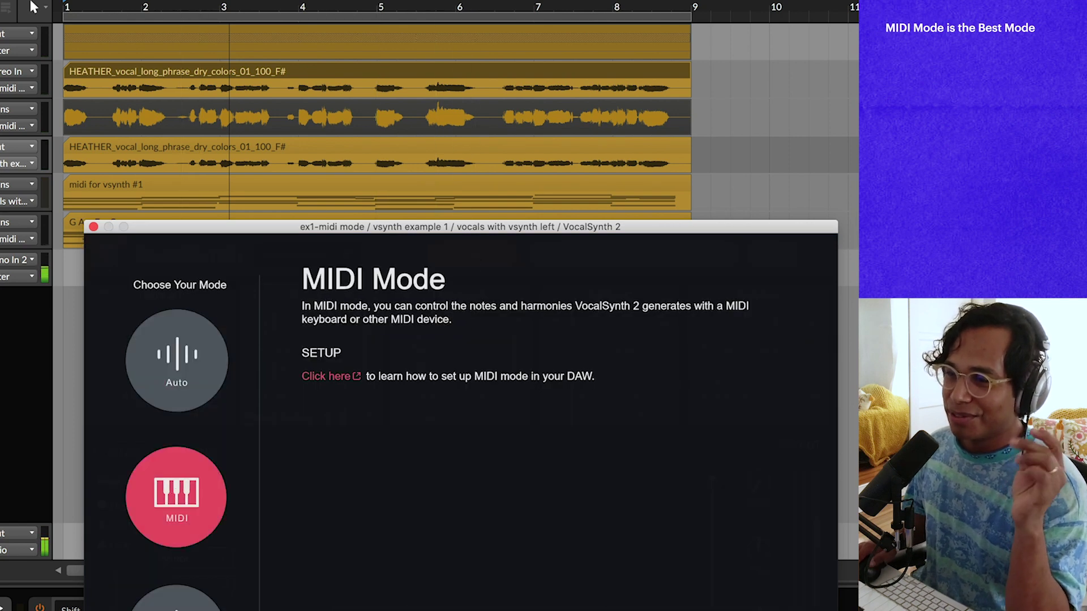
pyautogui.click(672, 586)
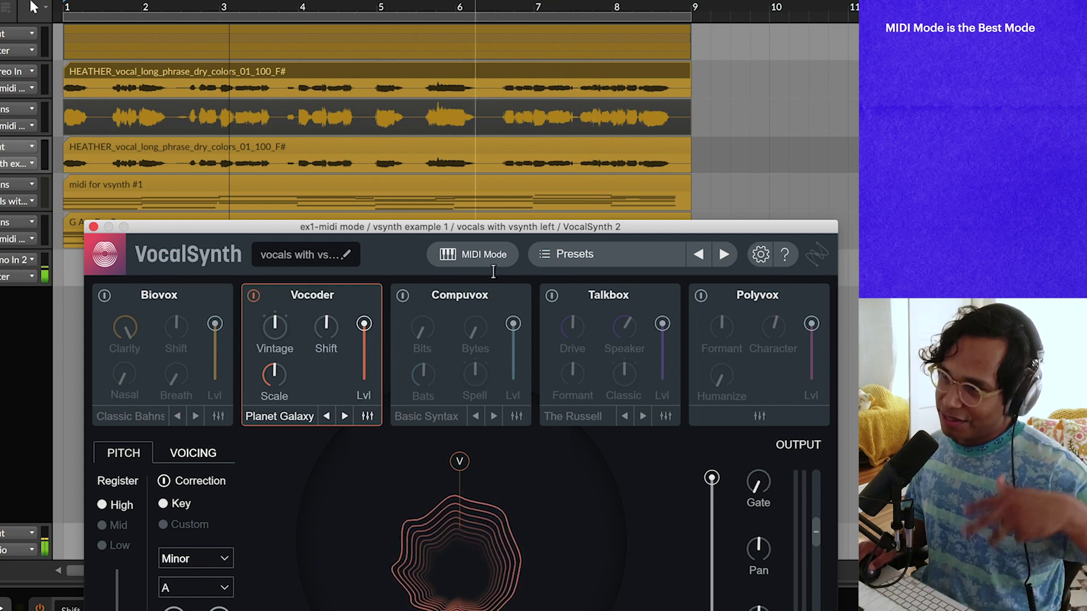
pyautogui.click(475, 255)
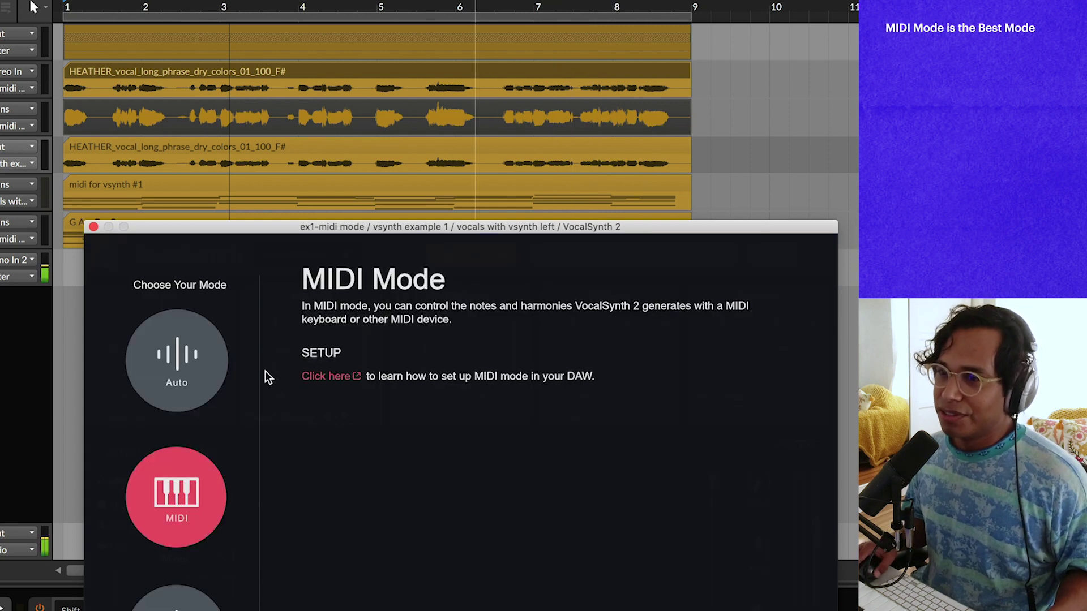
pyautogui.press('Escape')
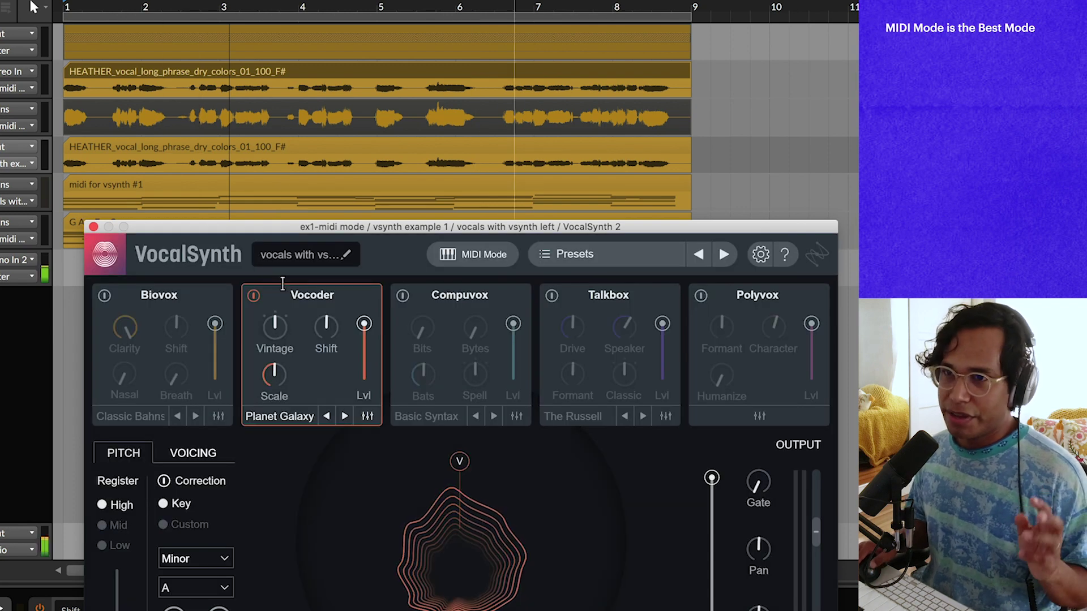
# Move the plug-in window clear of the MIDI tracks and listen to the arrangement with the "midi for vsynth #1" clip selected.
pyautogui.click(100, 182)
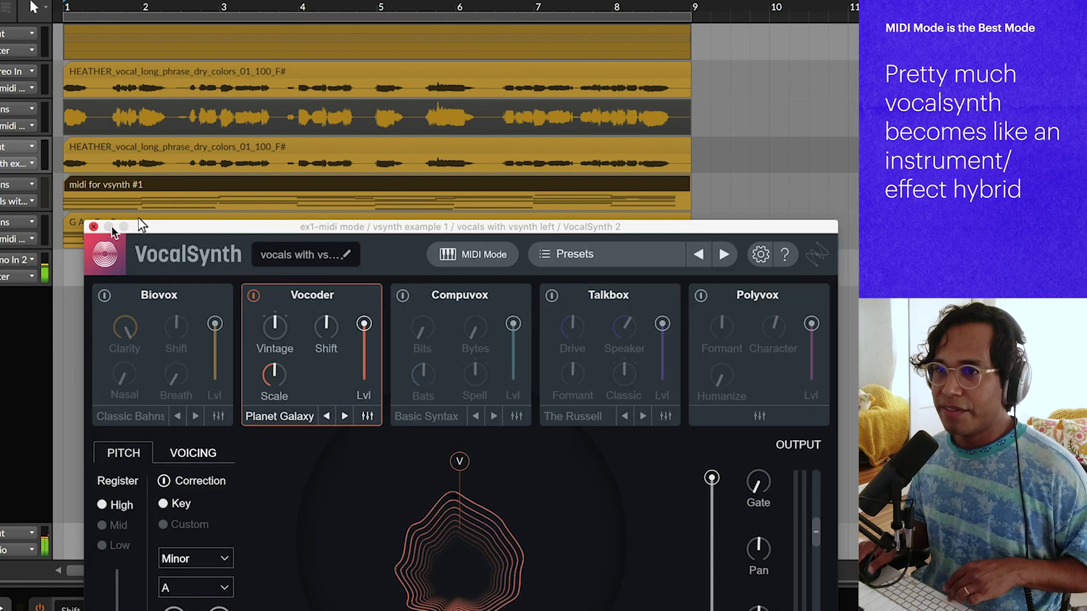
pyautogui.moveTo(137, 226); pyautogui.dragTo(102, 283)
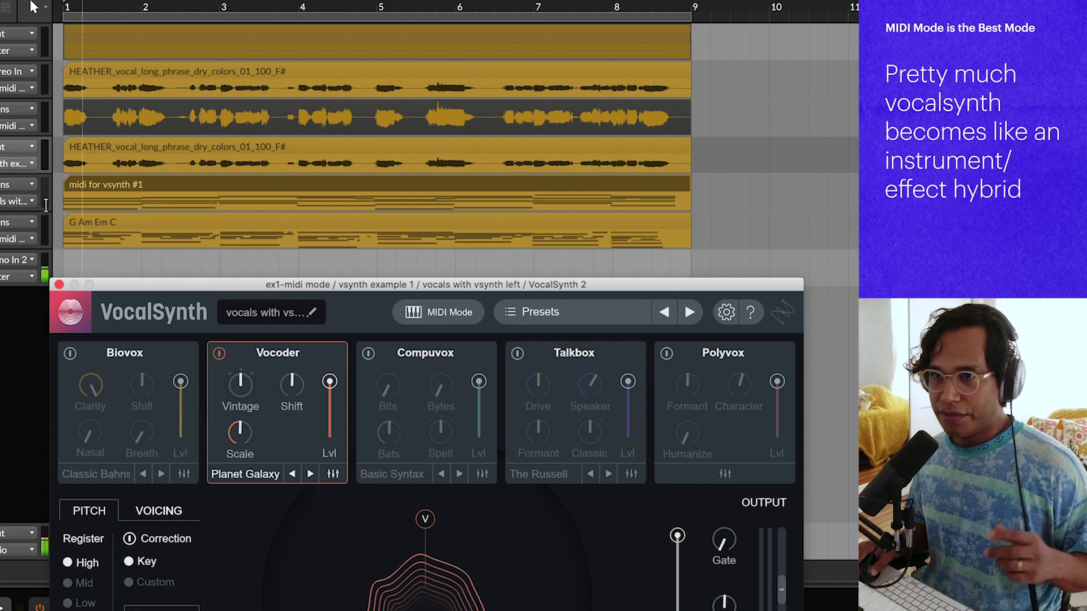
pyautogui.press('space')
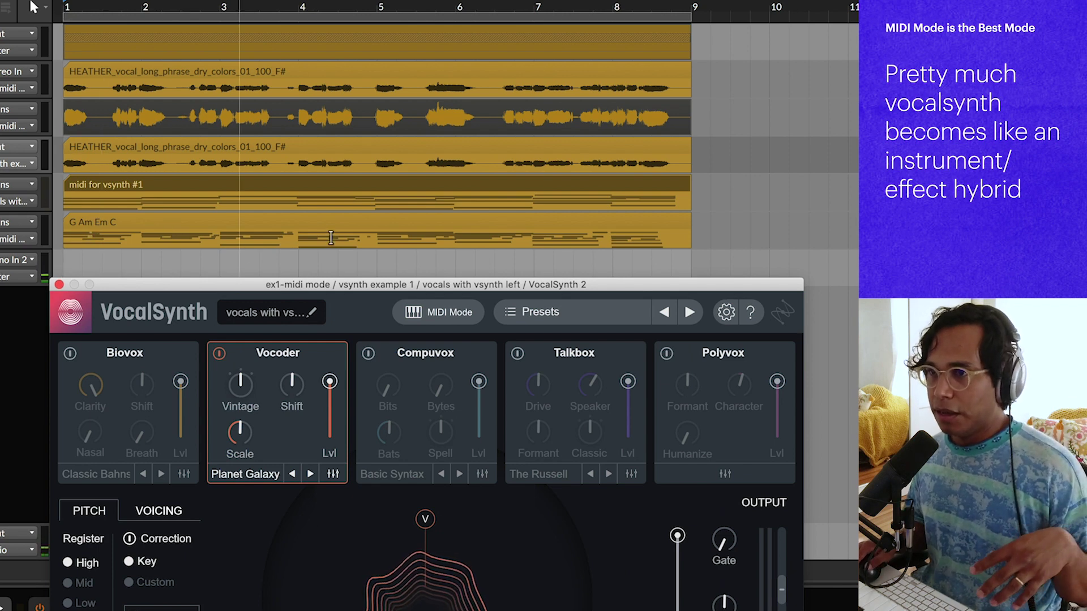
pyautogui.click(227, 184)
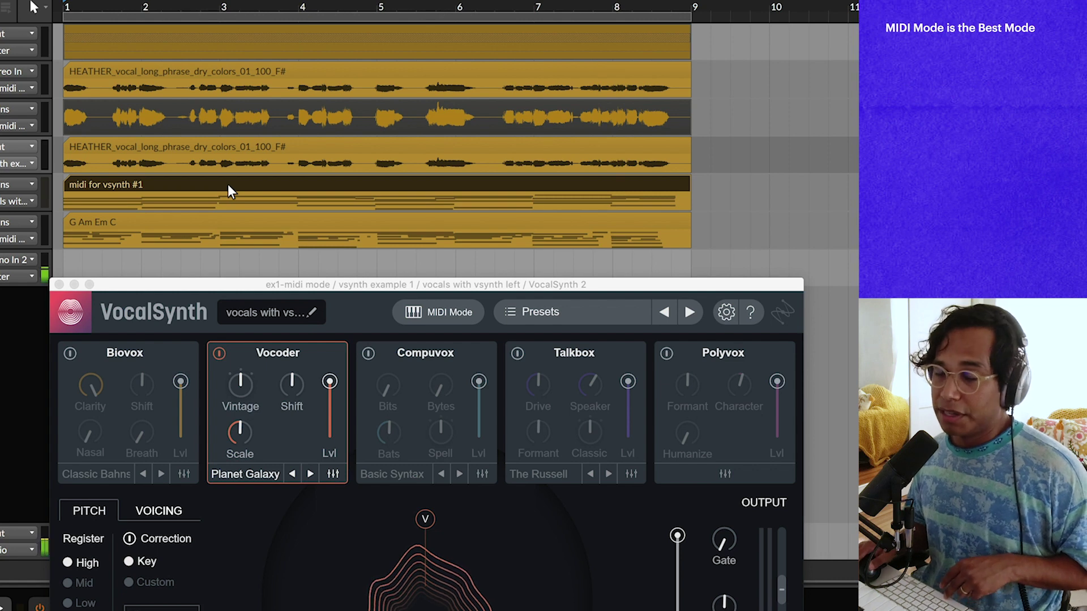
pyautogui.press('space')
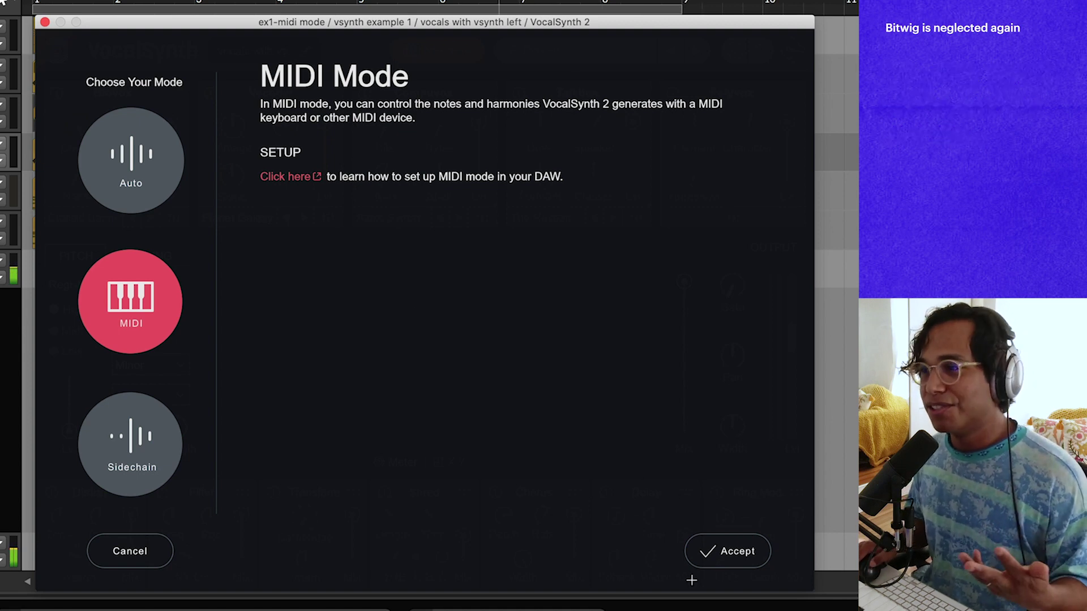
# Accept MIDI mode and look through the global presets down to the MIDI Mode Presets group.
pyautogui.click(718, 550)
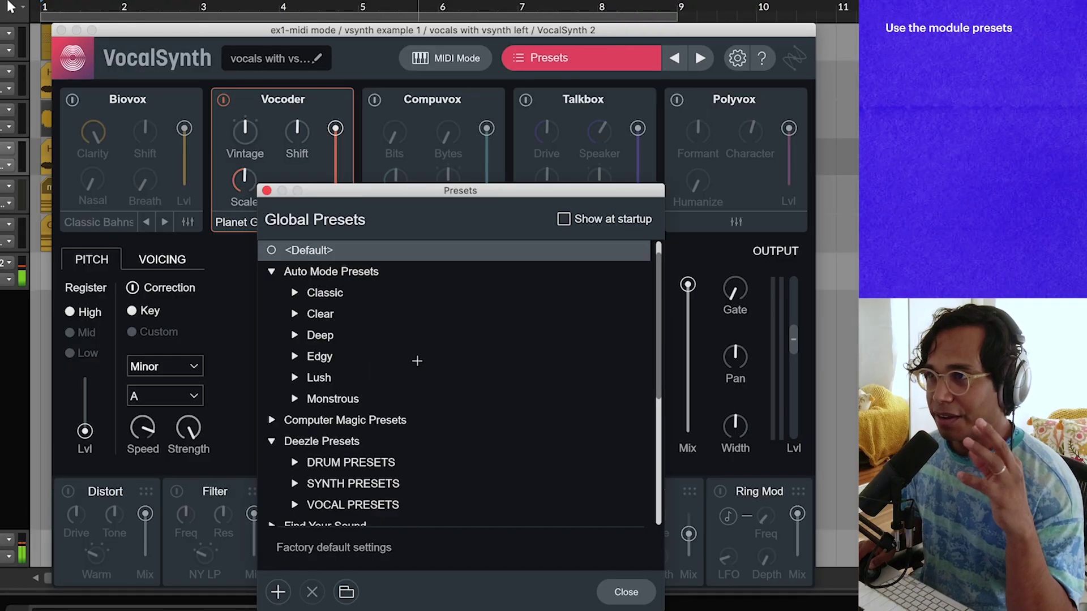
pyautogui.scroll(-6, 417, 361)
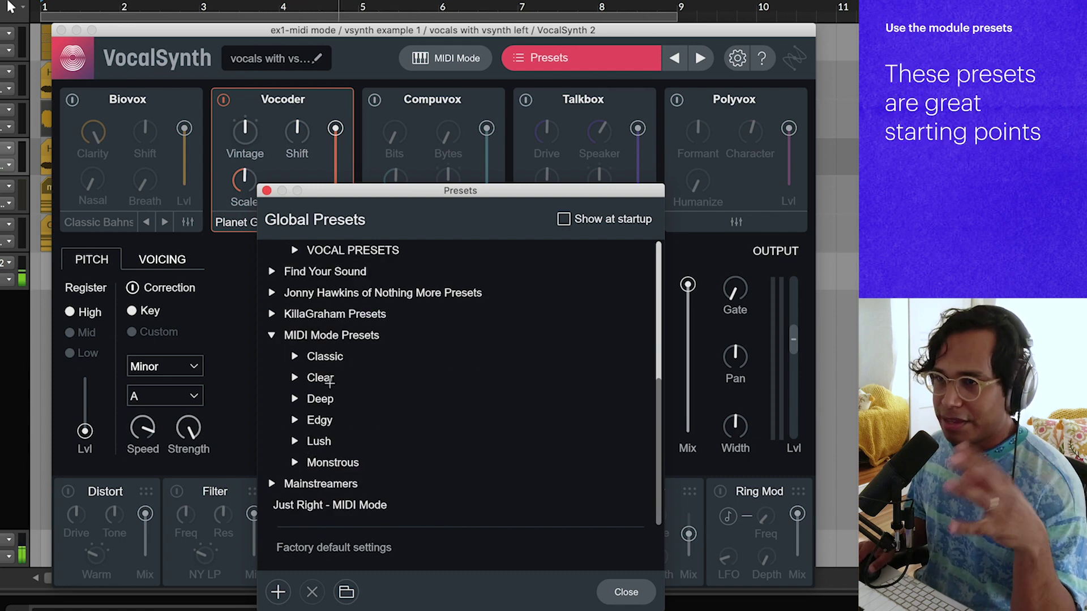
pyautogui.click(619, 591)
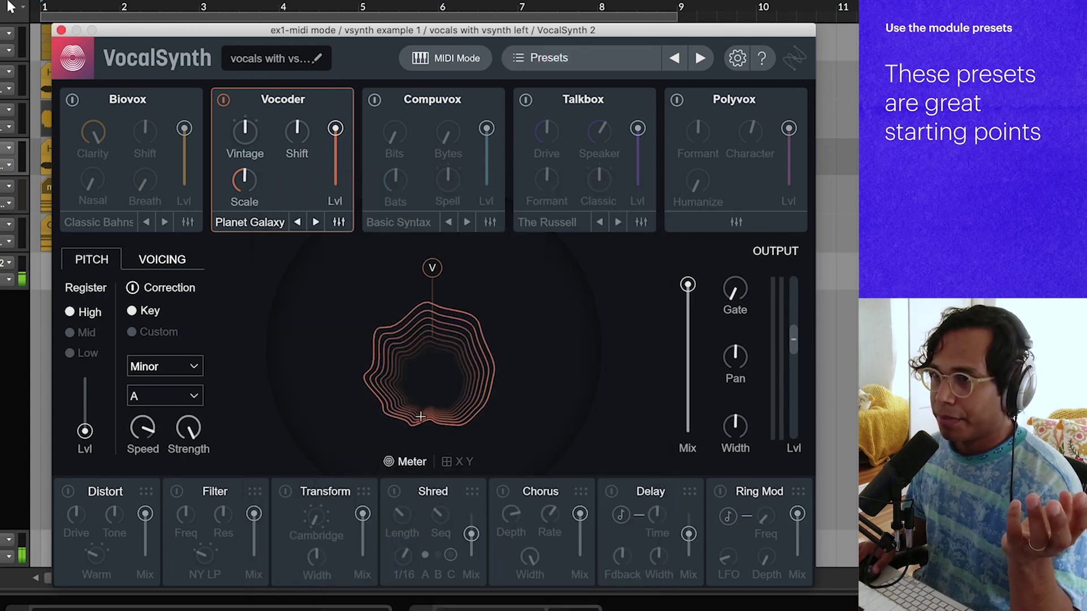
# Look through the Vocoder module's synth presets and view its detailed synth settings.
pyautogui.click(257, 226)
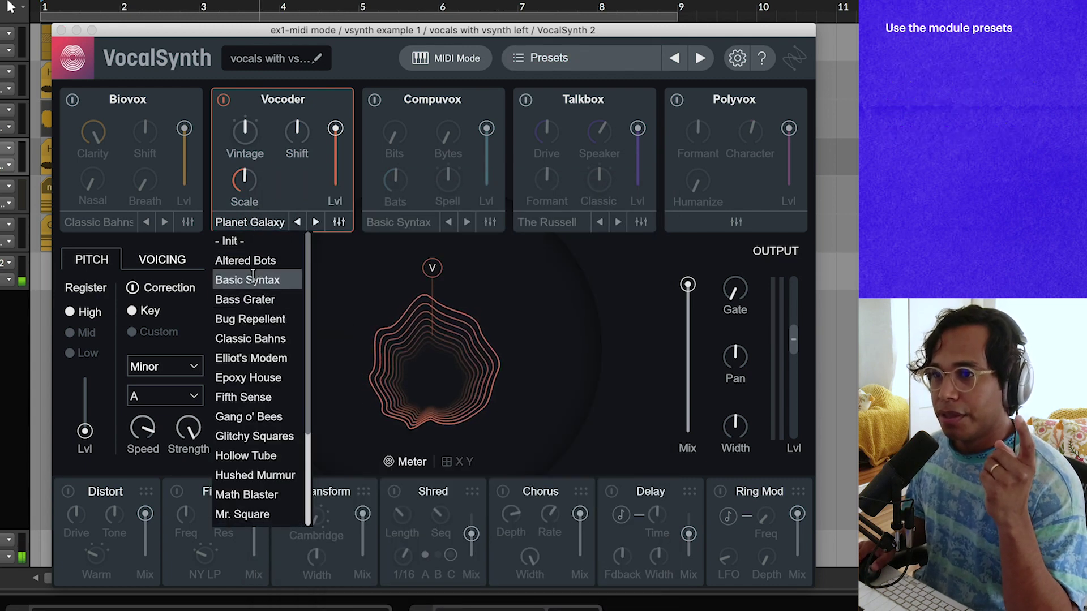
pyautogui.scroll(-3, 262, 408)
pyautogui.scroll(-1, 262, 407)
pyautogui.scroll(3, 262, 407)
pyautogui.click(293, 221)
pyautogui.click(339, 223)
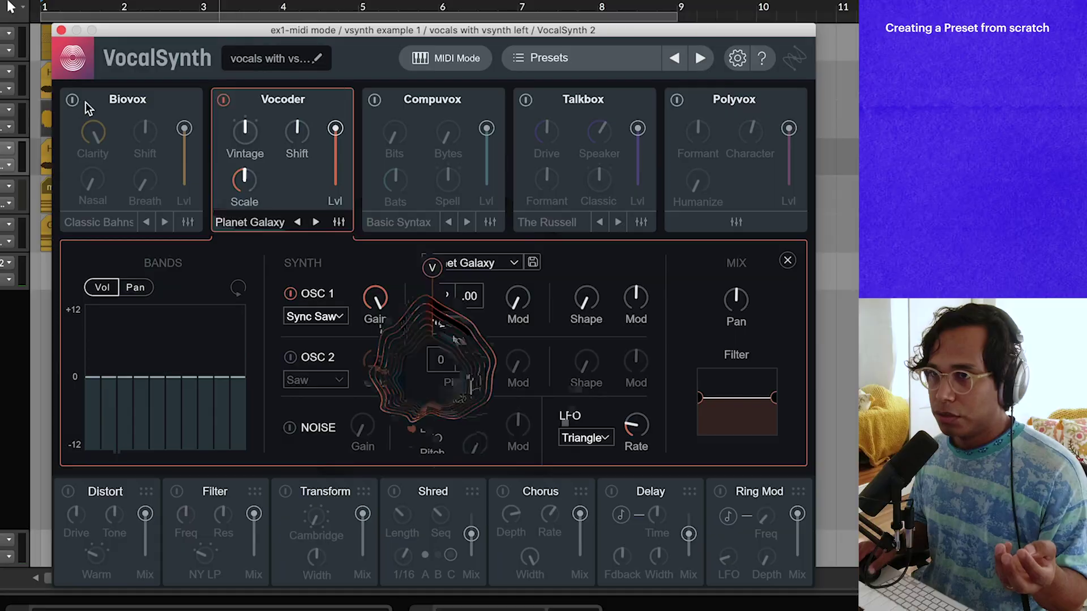
# Enable Biovox instead of Vocoder, set its Clarity to 86, and raise Nasal and Breath slightly while keeping Shift centred.
pyautogui.click(72, 100)
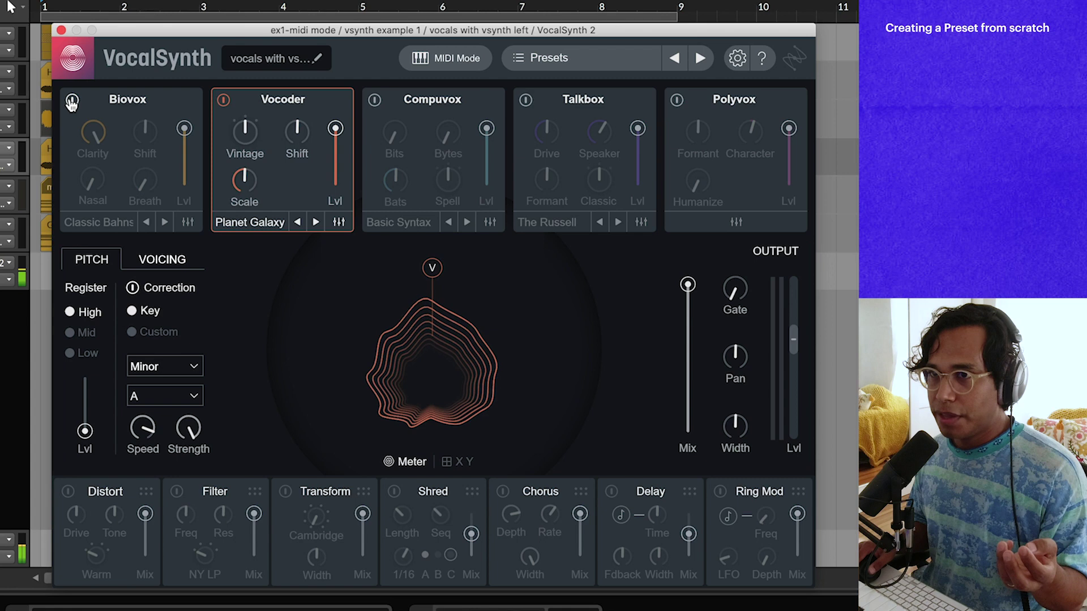
pyautogui.click(223, 100)
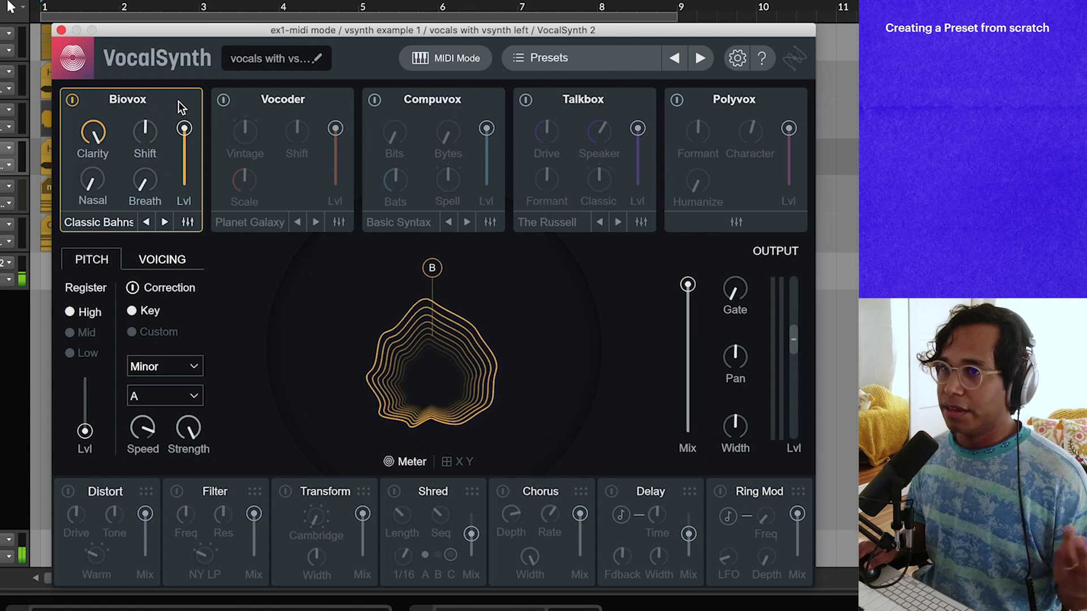
pyautogui.click(144, 186)
pyautogui.moveTo(147, 169); pyautogui.dragTo(158, 91)
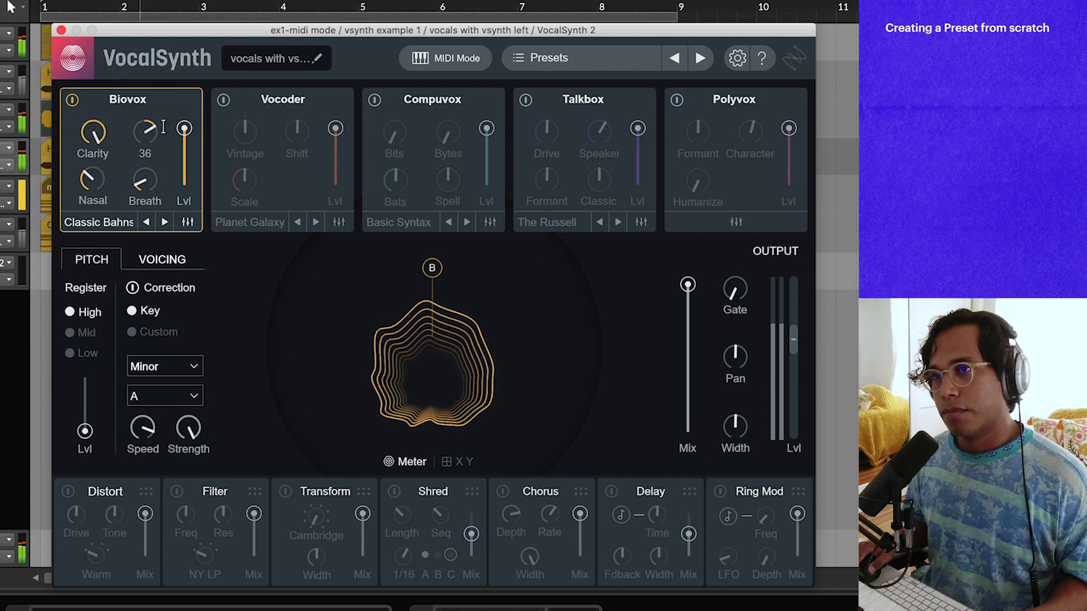
pyautogui.moveTo(93, 132); pyautogui.dragTo(94, 93)
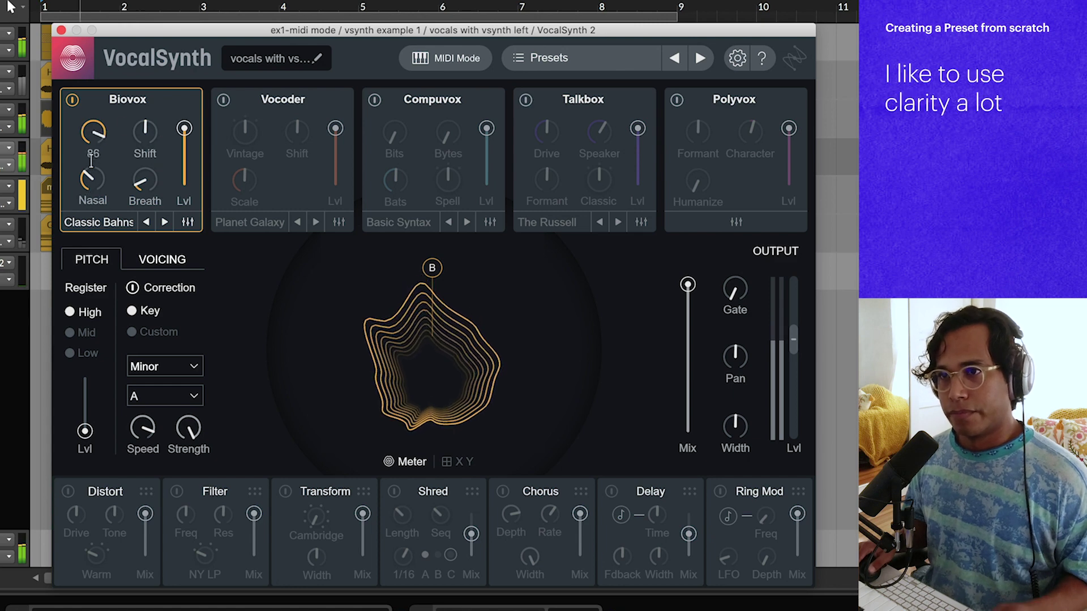
# Load the Epoxy House preset in Biovox, then move its vowel toward E and raise the filter's low cutoff.
pyautogui.click(163, 223)
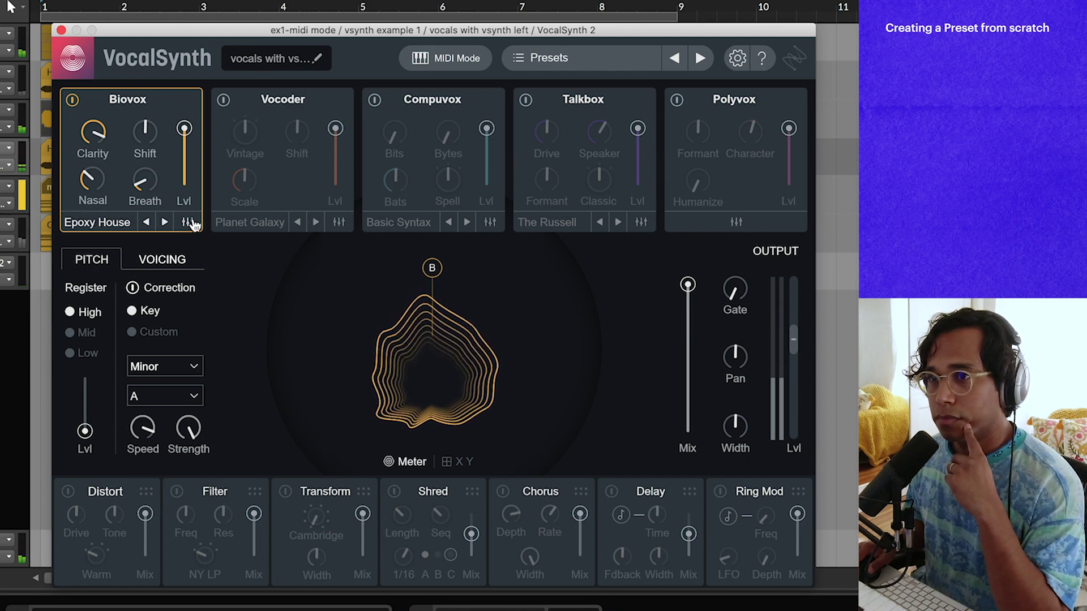
pyautogui.click(188, 222)
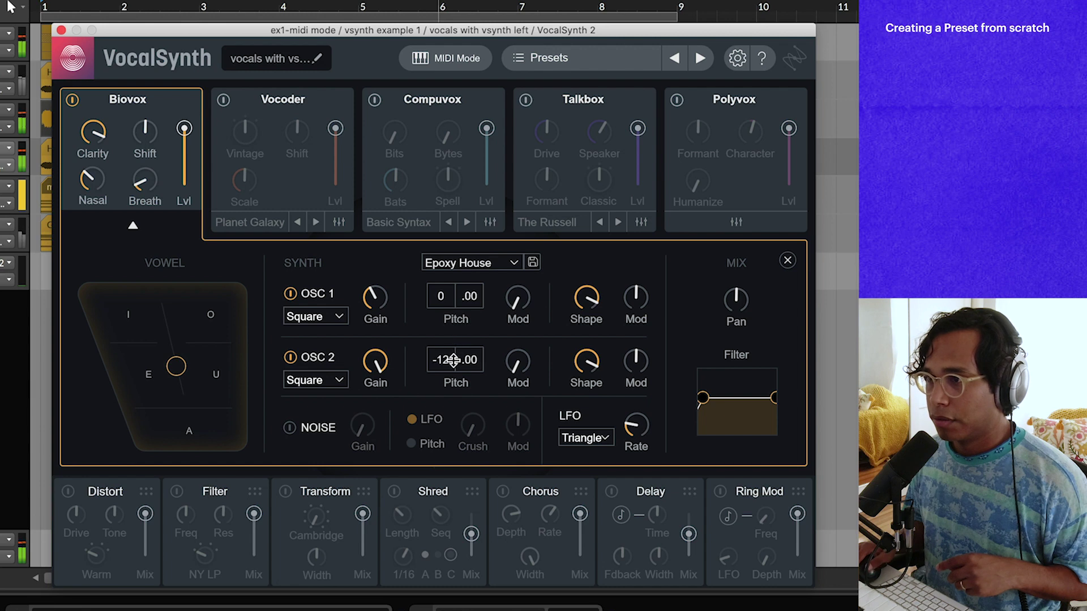
pyautogui.moveTo(181, 368); pyautogui.dragTo(136, 318)
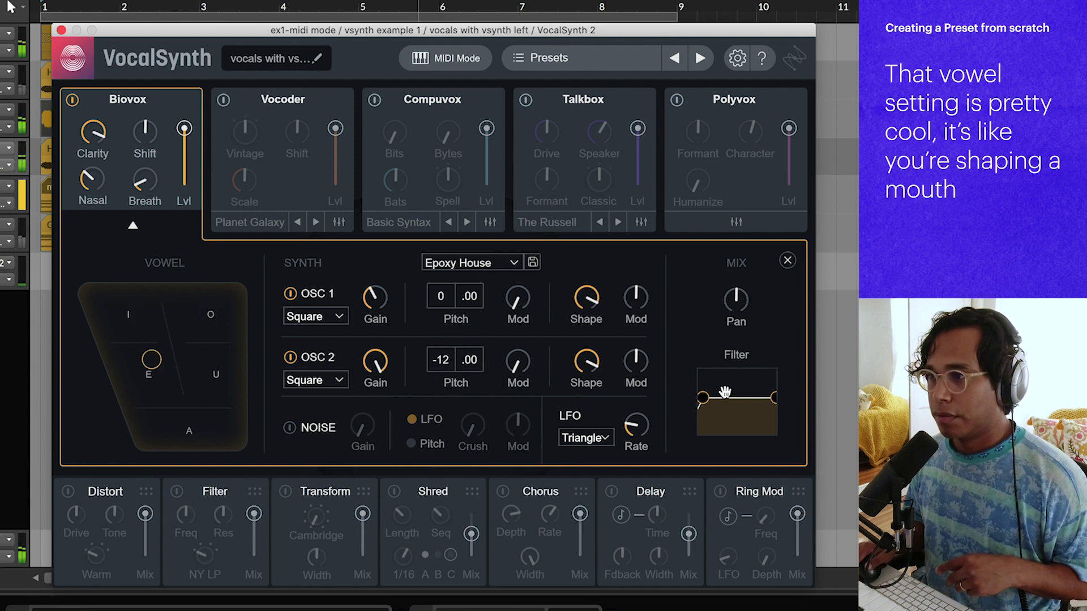
pyautogui.moveTo(716, 397)
pyautogui.mouseDown()
pyautogui.moveTo(729, 396)
pyautogui.moveTo(717, 397)
pyautogui.mouseUp()
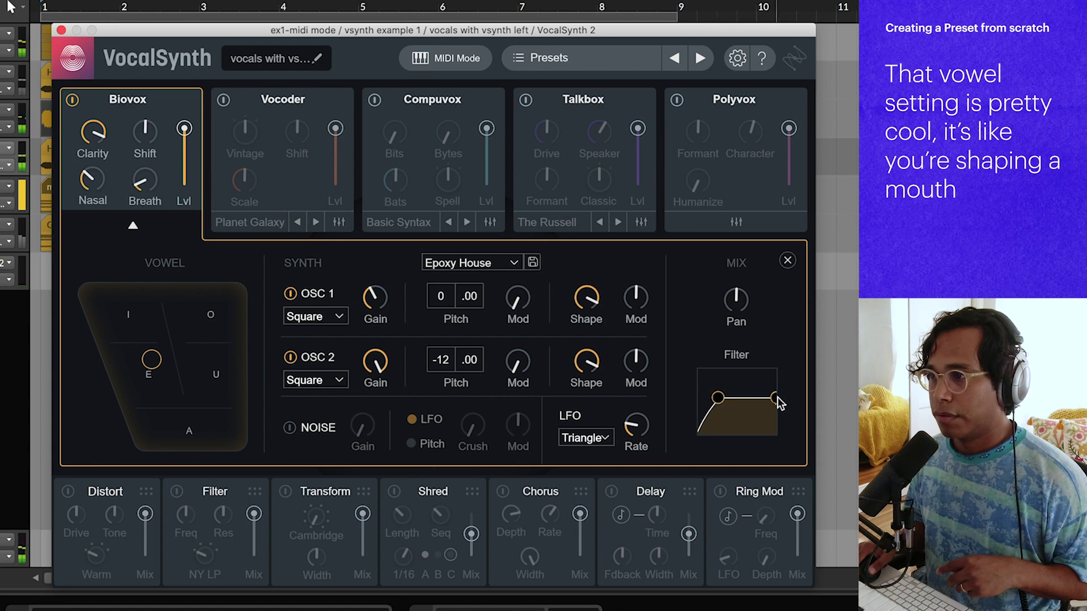
pyautogui.click(787, 260)
# Enable the Vocoder with a reduced Scale, its character turned from Vintage to Smooth and its level at about 75.
pyautogui.click(224, 100)
pyautogui.click(224, 100)
pyautogui.click(224, 101)
pyautogui.moveTo(245, 180); pyautogui.dragTo(245, 162)
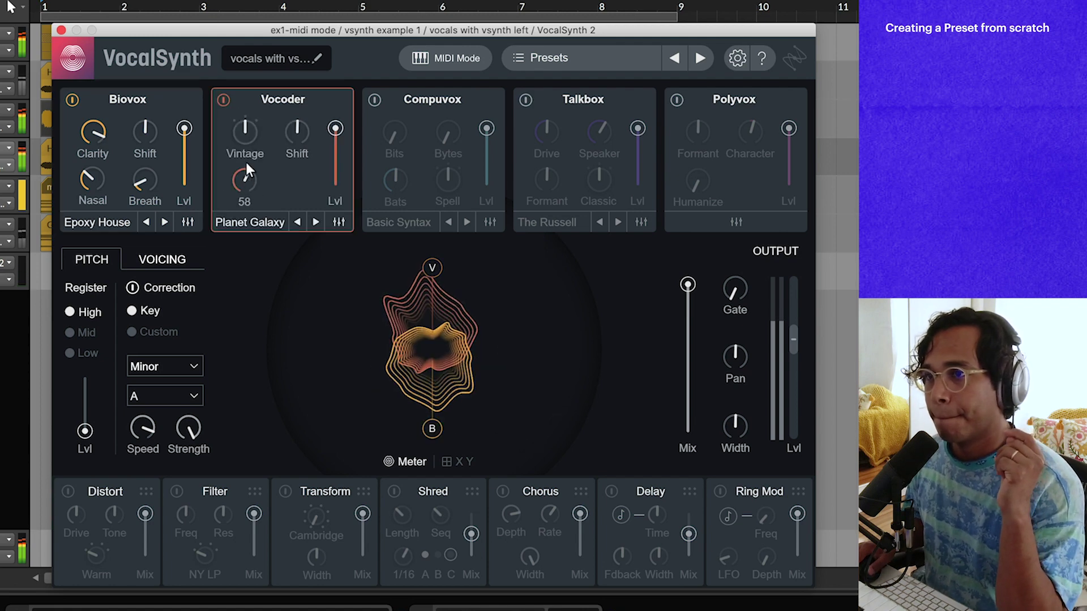
pyautogui.keyDown('alt'); pyautogui.click(245, 162); pyautogui.keyUp('alt')
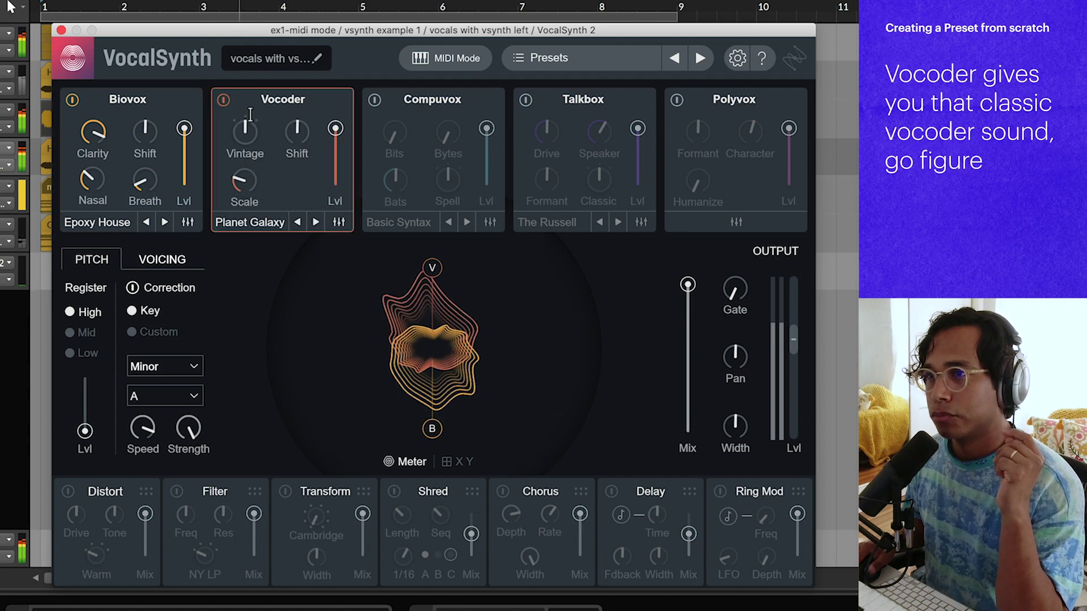
pyautogui.moveTo(249, 115); pyautogui.dragTo(265, 63)
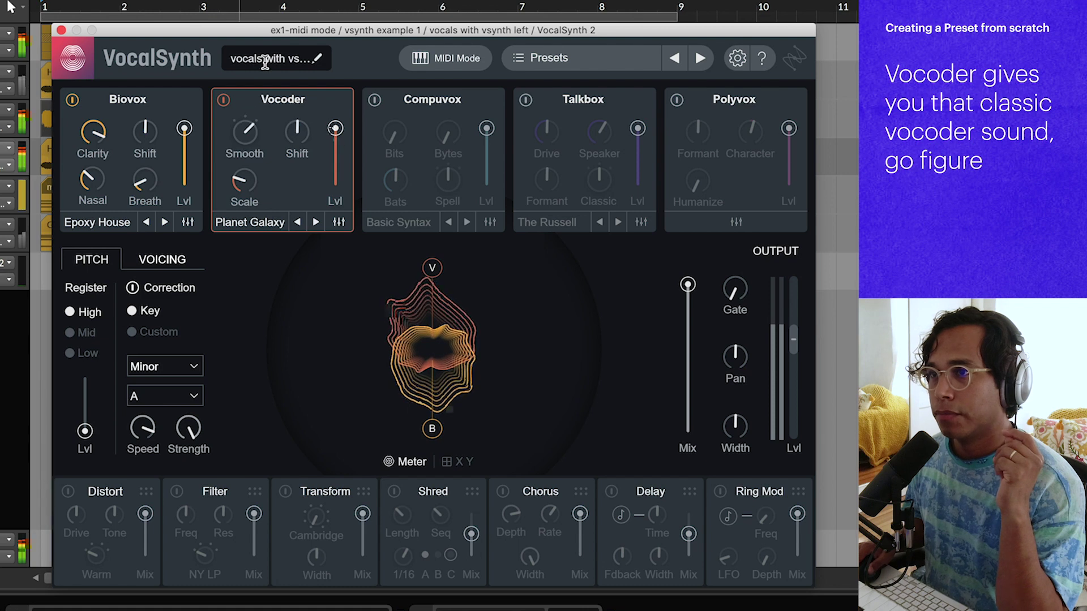
pyautogui.moveTo(335, 129); pyautogui.dragTo(325, 145)
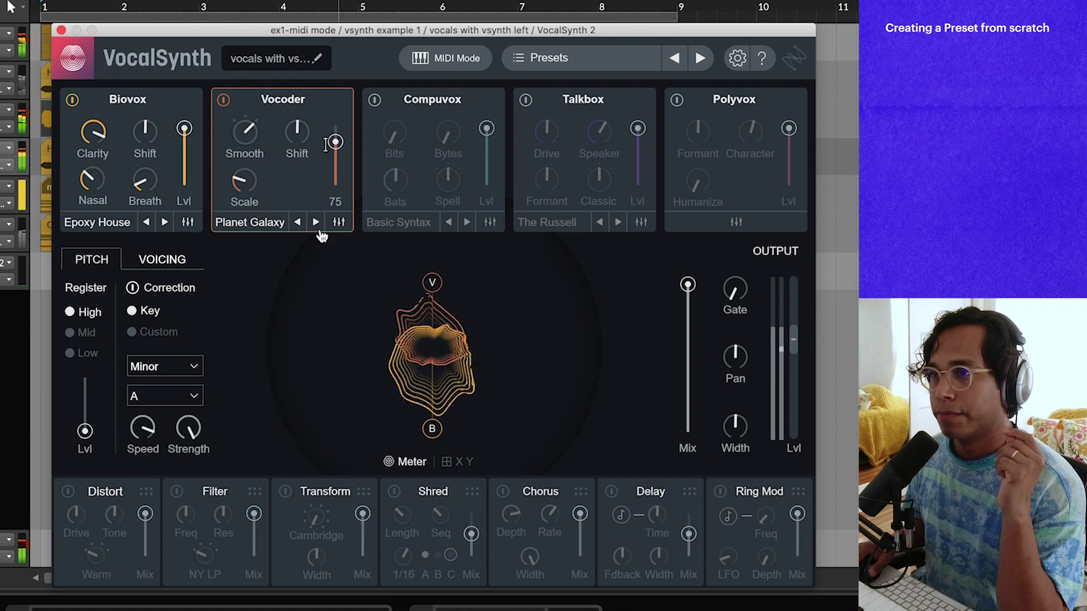
# Change the Vocoder's synth preset to Math Blaster and check its oscillator settings.
pyautogui.click(299, 222)
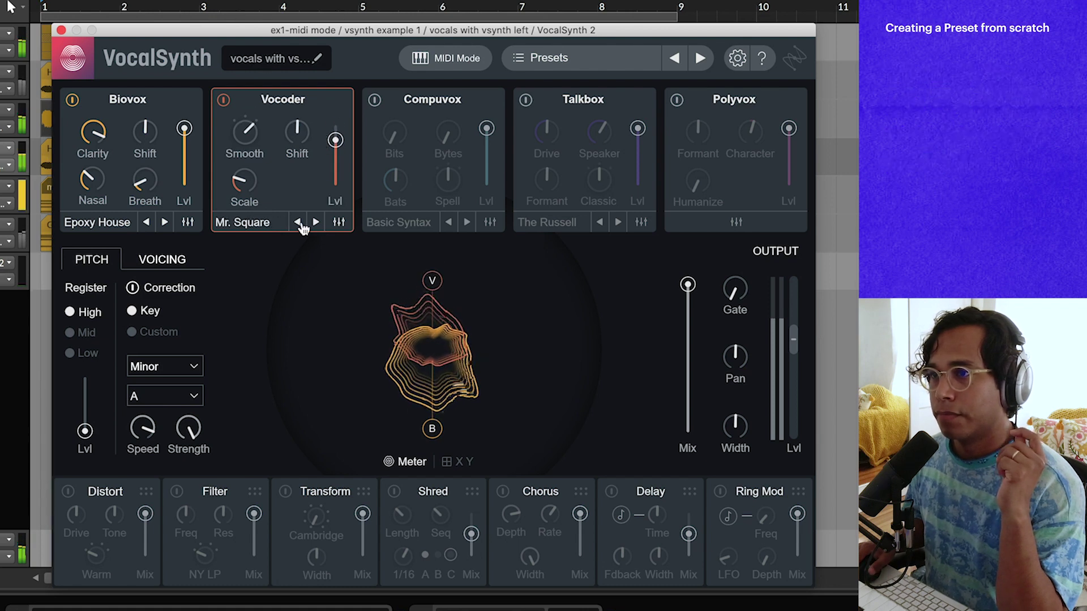
pyautogui.click(299, 222)
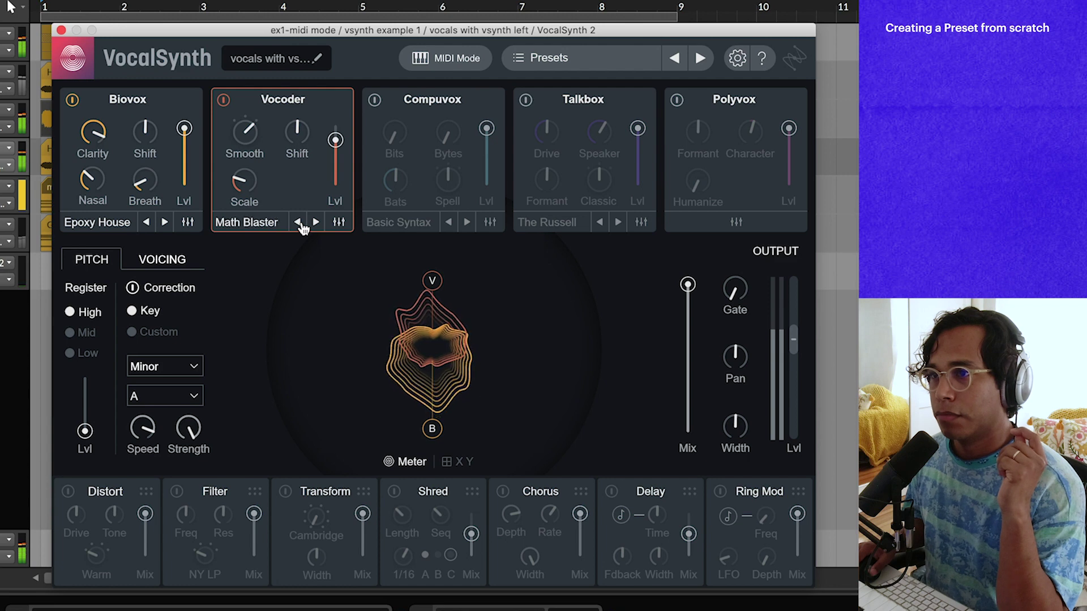
pyautogui.click(339, 222)
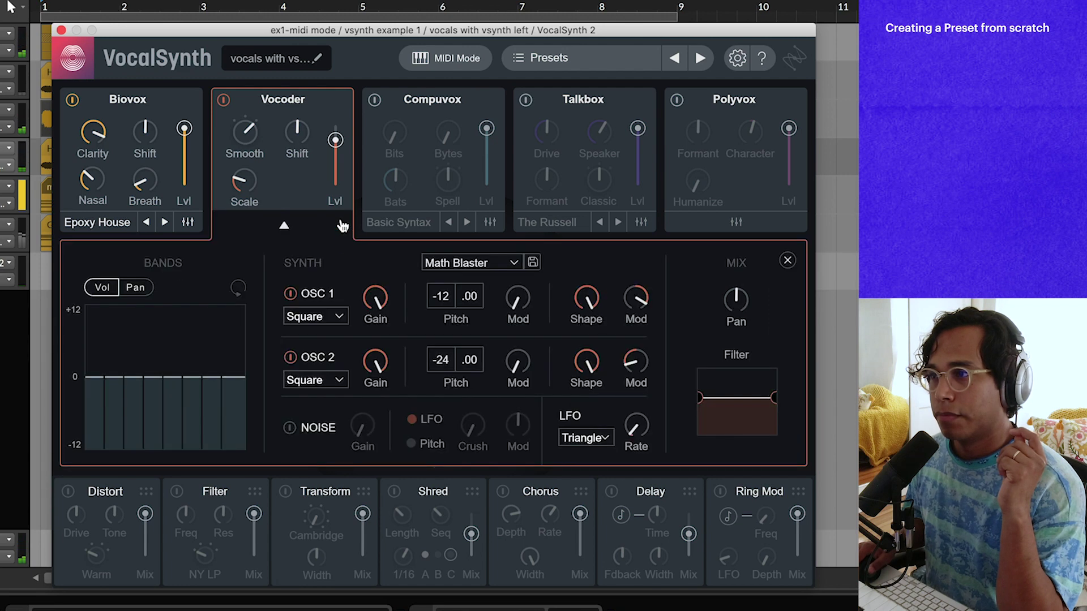
pyautogui.click(377, 231)
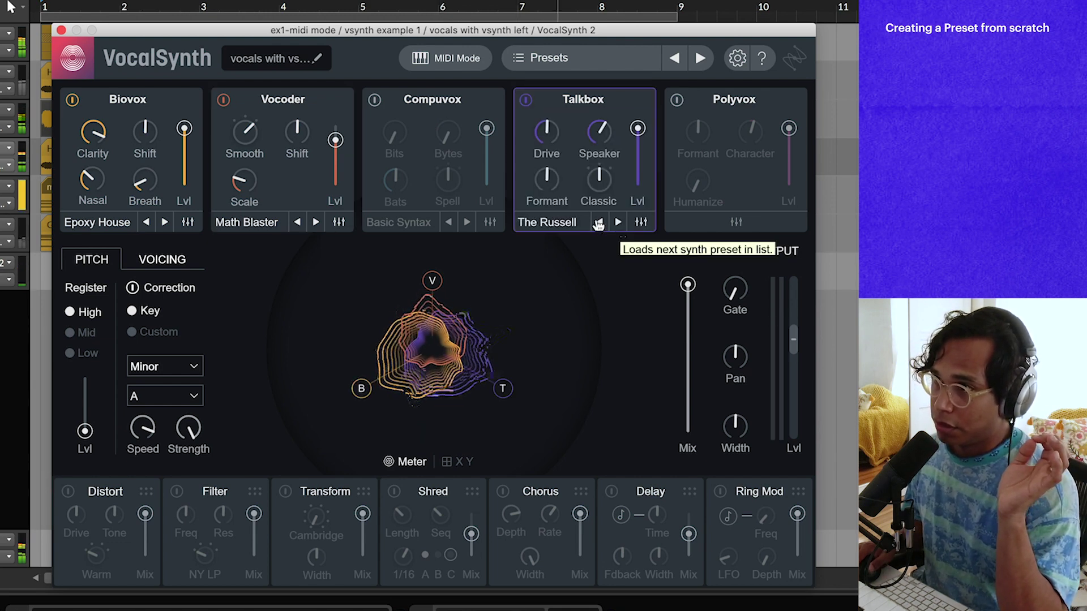
# Step through the Talkbox module's synth presets to - Init -.
pyautogui.click(618, 223)
pyautogui.click(618, 224)
pyautogui.click(618, 223)
pyautogui.click(618, 223)
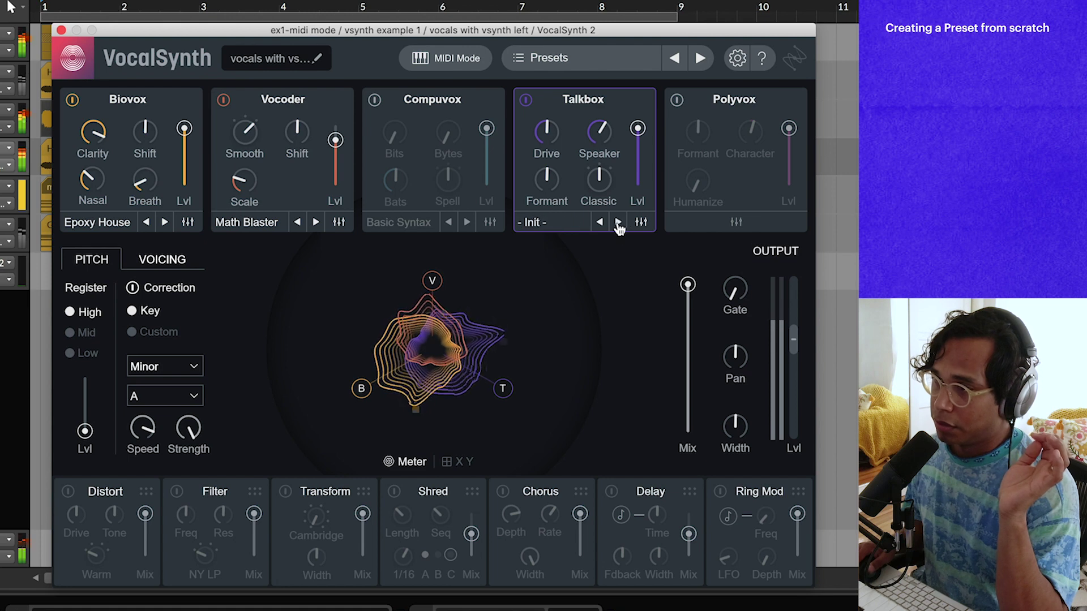
# Load the Bass Grater synth preset in the Talkbox and set its oscillator 1 pitch to 0.
pyautogui.click(618, 223)
pyautogui.click(617, 223)
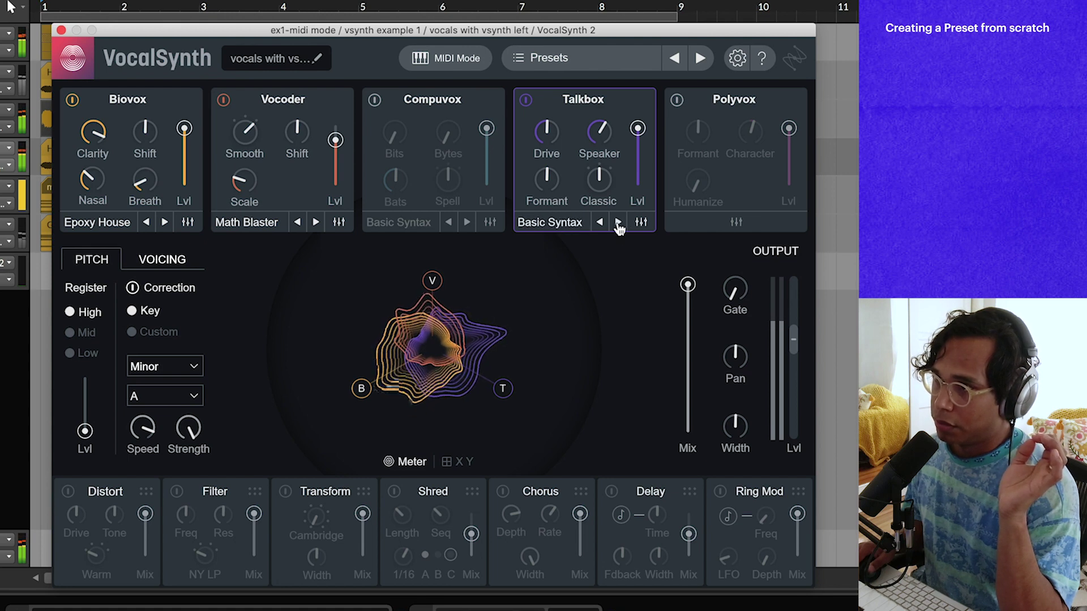
pyautogui.click(618, 223)
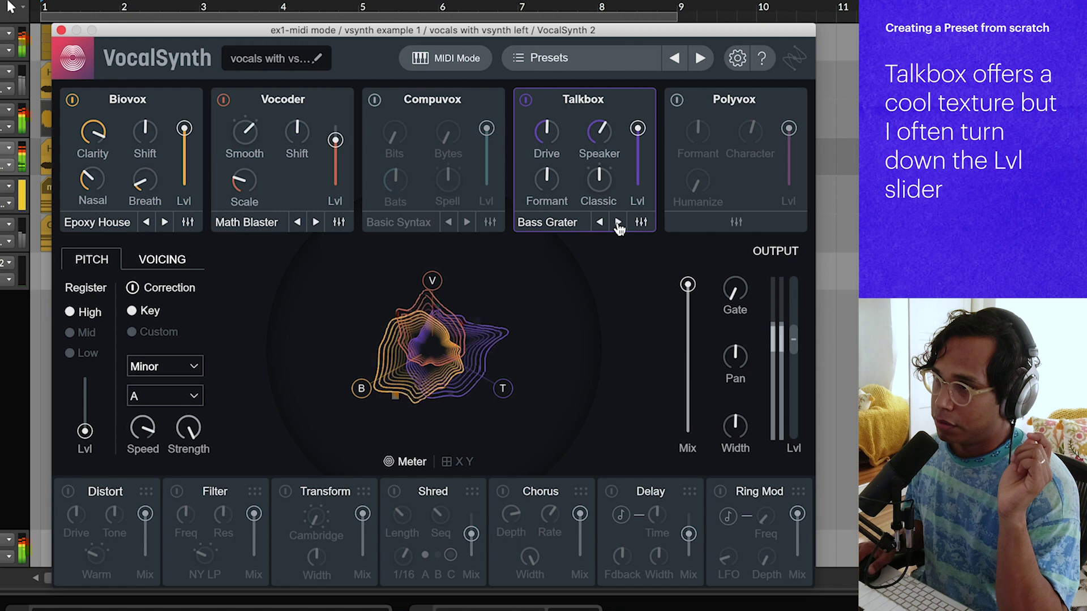
pyautogui.click(640, 221)
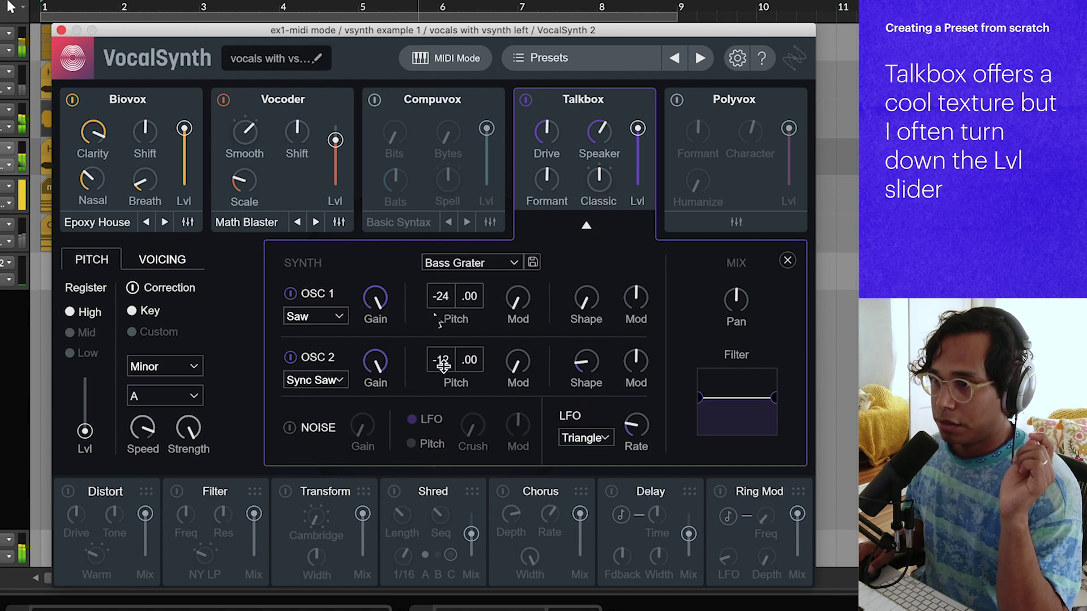
pyautogui.moveTo(442, 296); pyautogui.dragTo(447, 273)
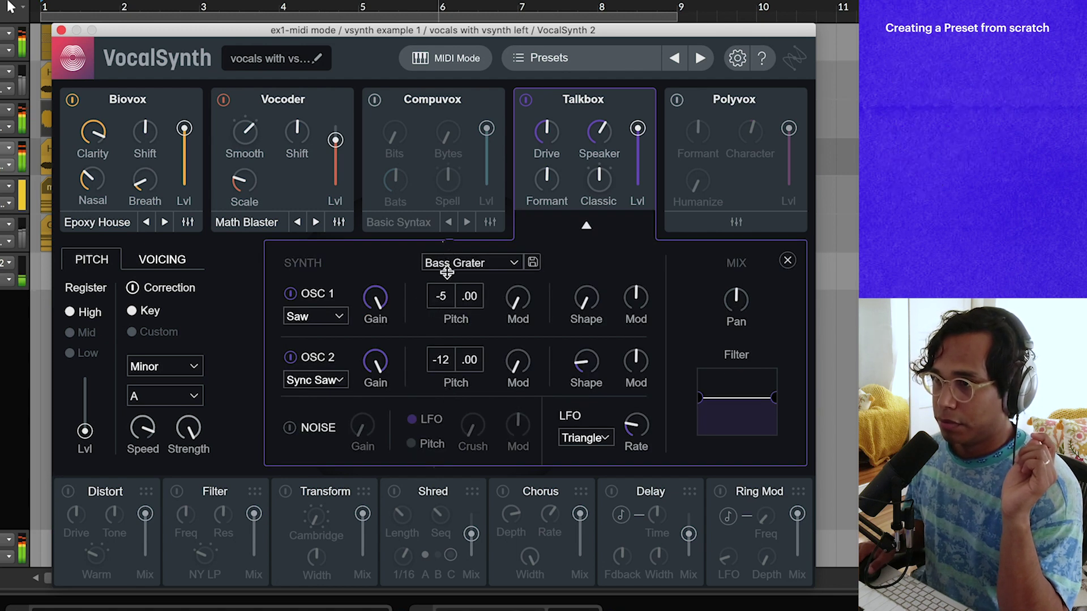
pyautogui.moveTo(451, 215); pyautogui.dragTo(450, 204)
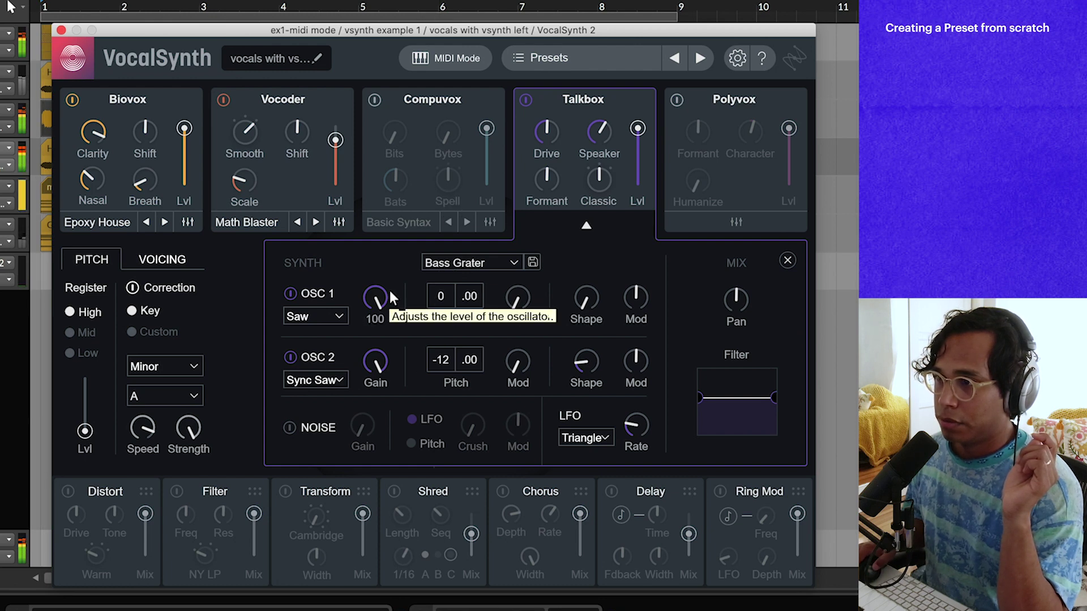
pyautogui.click(592, 223)
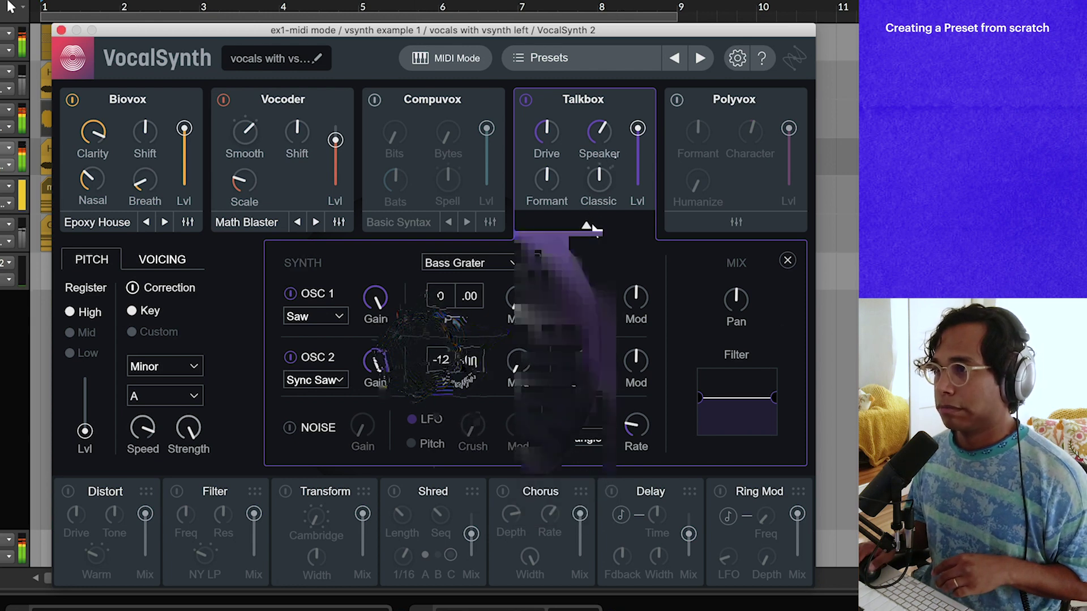
# Lower the Talkbox's Speaker amount, switch its character to Bright and bring its level down to just under half.
pyautogui.moveTo(598, 131); pyautogui.dragTo(501, 159)
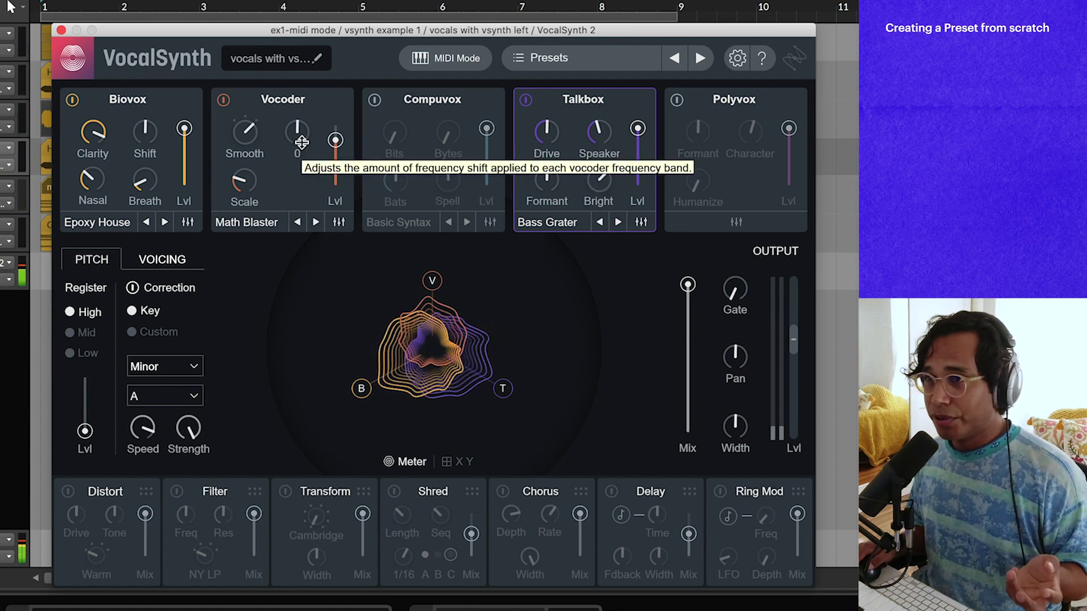
pyautogui.click(184, 128)
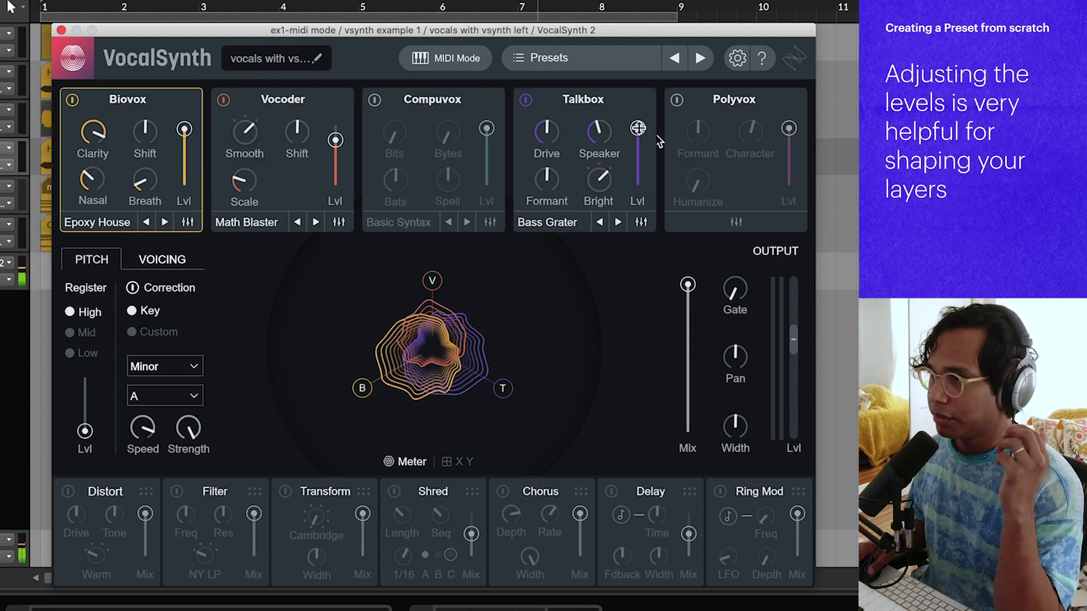
pyautogui.moveTo(637, 129); pyautogui.dragTo(634, 160)
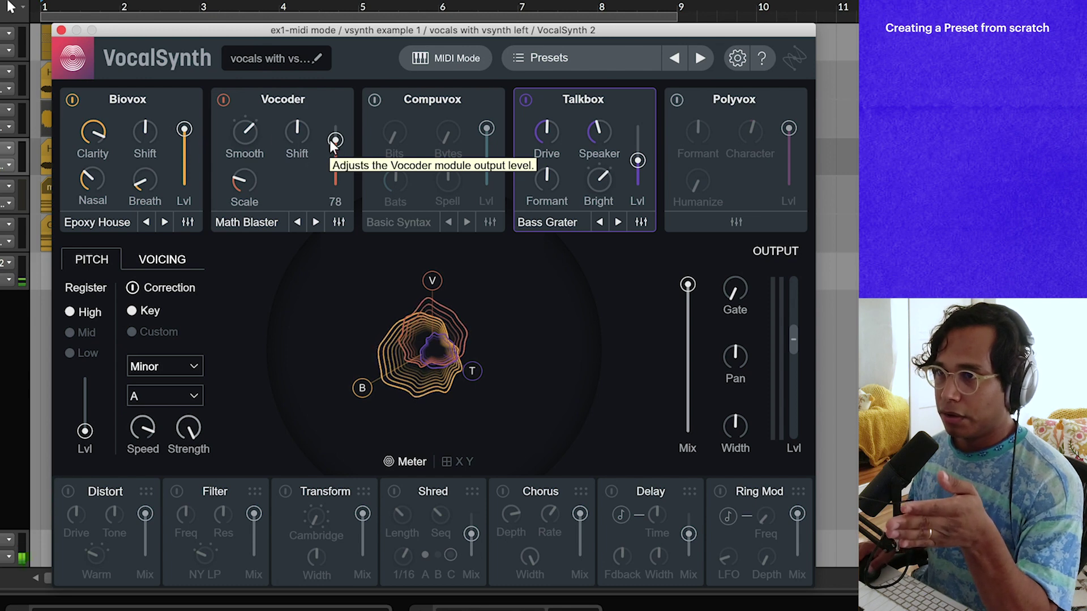
# Raise the Vocoder's level to 100 and lower the Biovox's level to about half.
pyautogui.moveTo(340, 106); pyautogui.dragTo(336, 128)
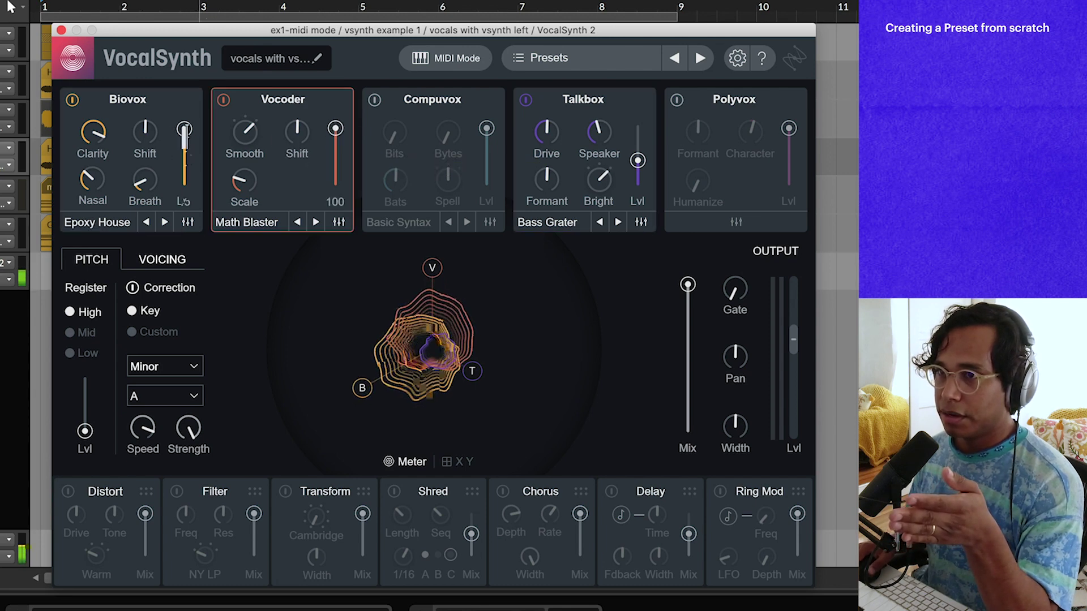
pyautogui.moveTo(184, 129); pyautogui.dragTo(183, 157)
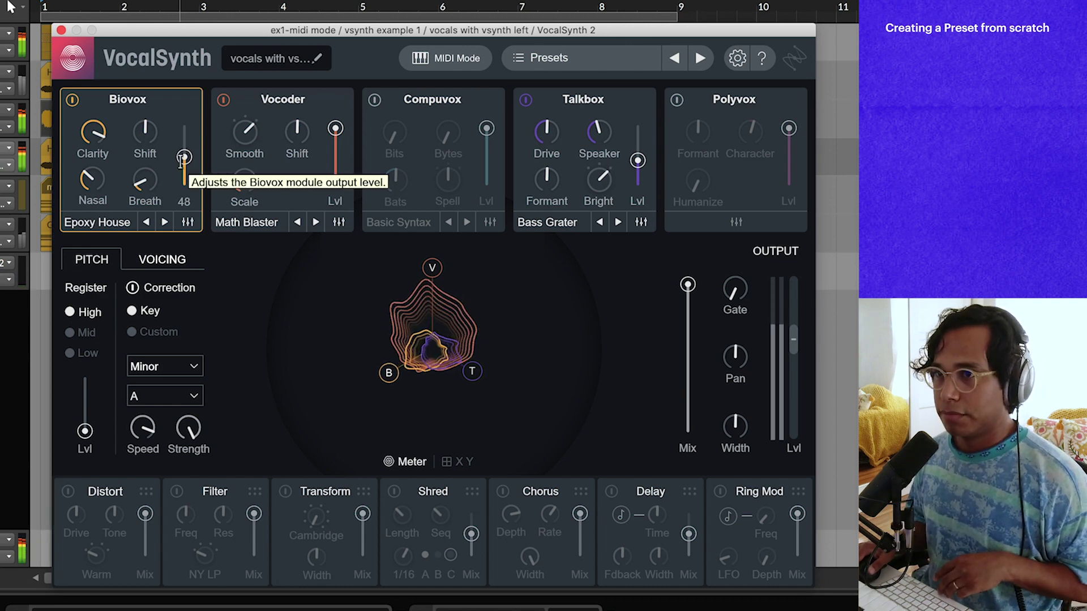
pyautogui.moveTo(183, 160); pyautogui.dragTo(186, 158)
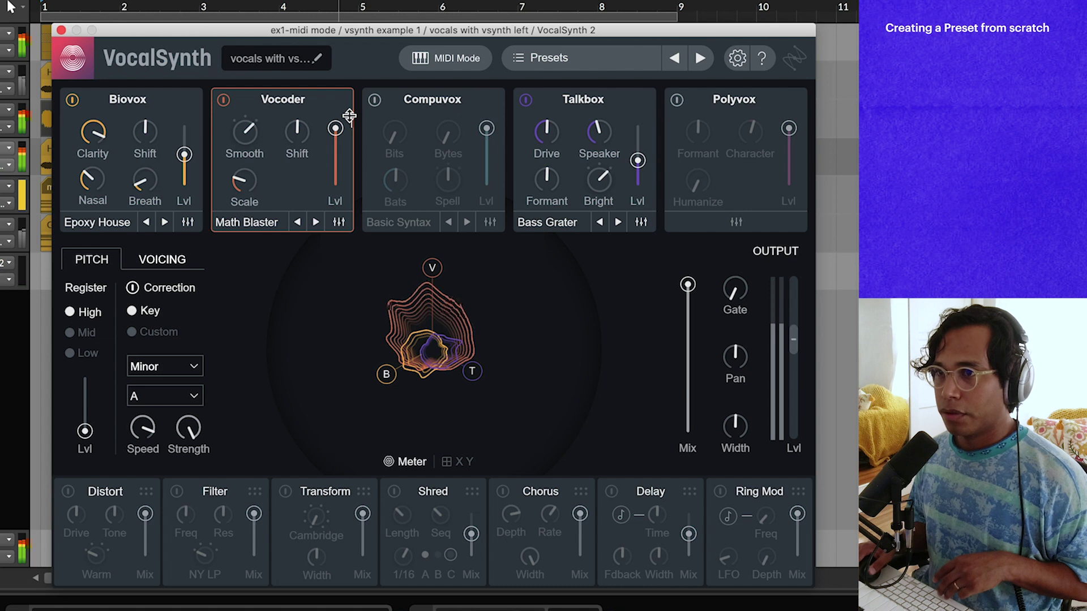
# Pan the Biovox layer to the left and the Talkbox layer to the right.
pyautogui.click(190, 223)
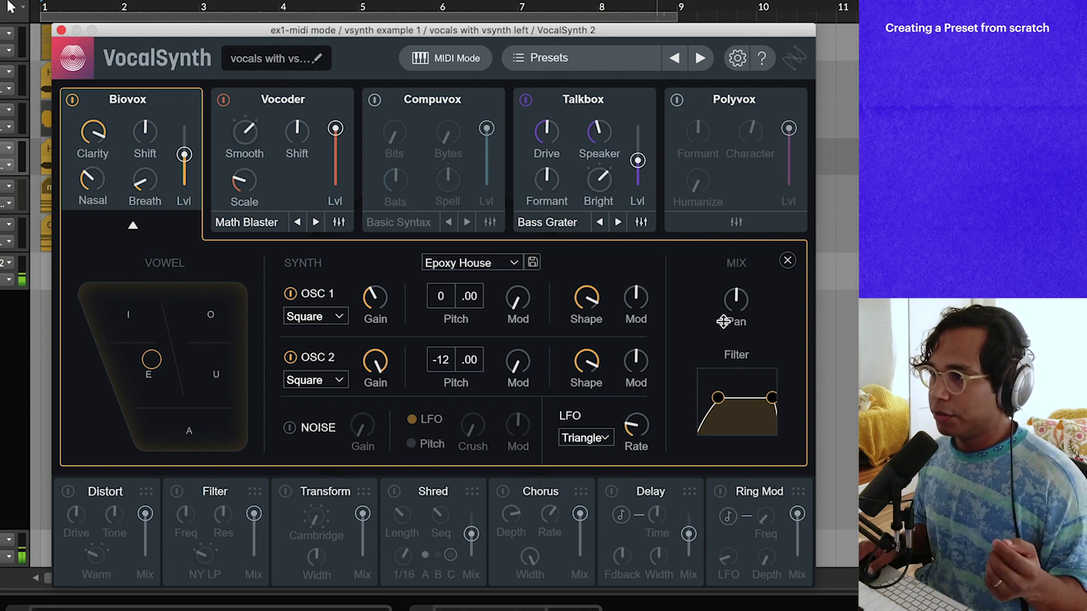
pyautogui.moveTo(722, 338); pyautogui.dragTo(725, 358)
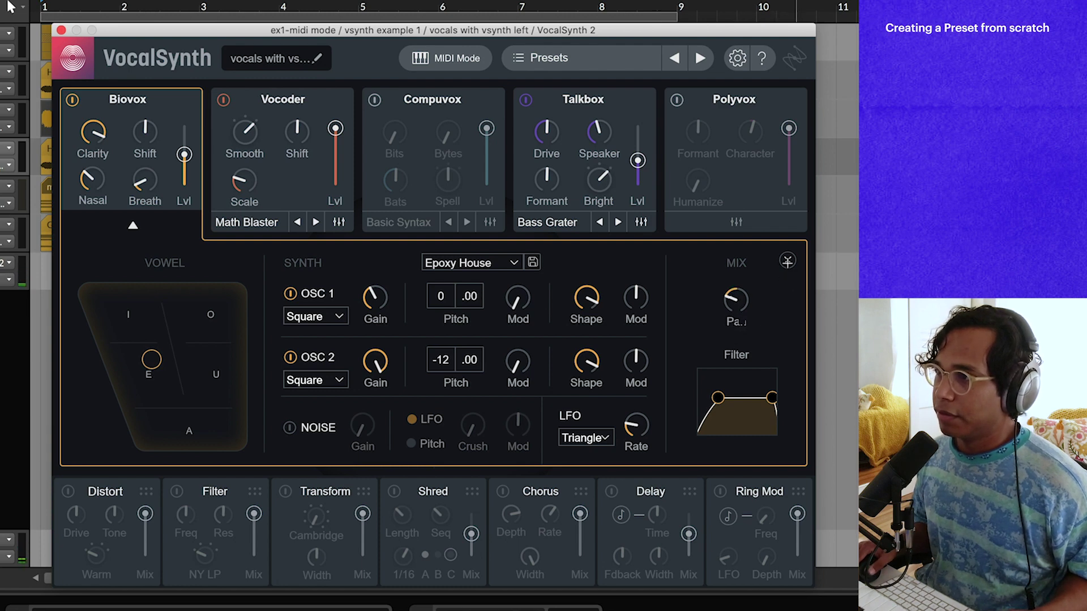
pyautogui.click(786, 260)
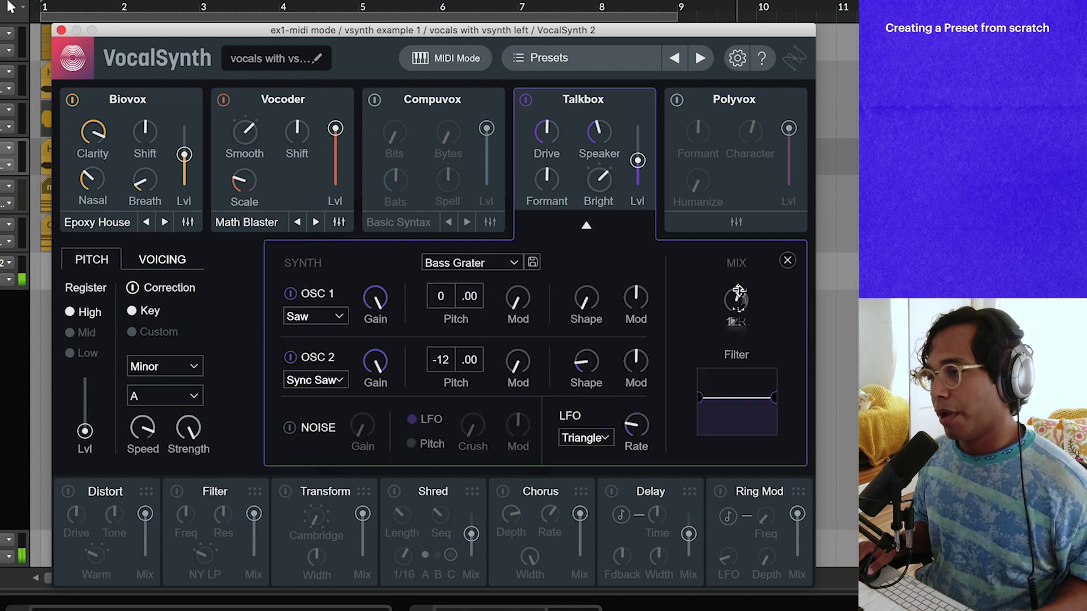
pyautogui.moveTo(739, 299); pyautogui.dragTo(739, 288)
pyautogui.click(787, 260)
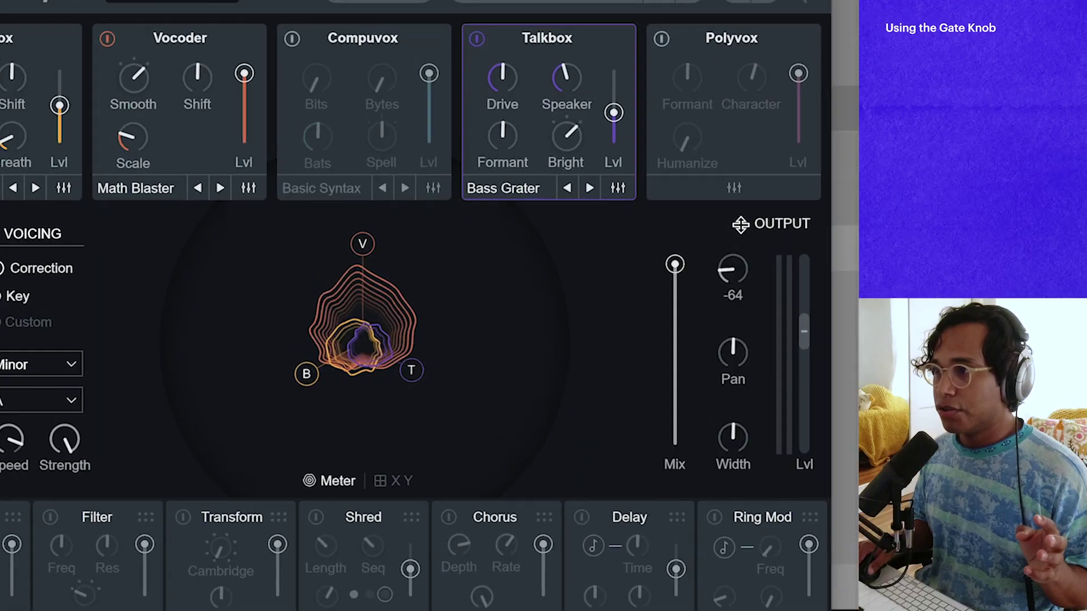
# Try raising the output Gate threshold to about -64 and return it to its minimum.
pyautogui.moveTo(730, 272)
pyautogui.mouseDown()
pyautogui.moveTo(737, 205)
pyautogui.moveTo(732, 274)
pyautogui.mouseUp()
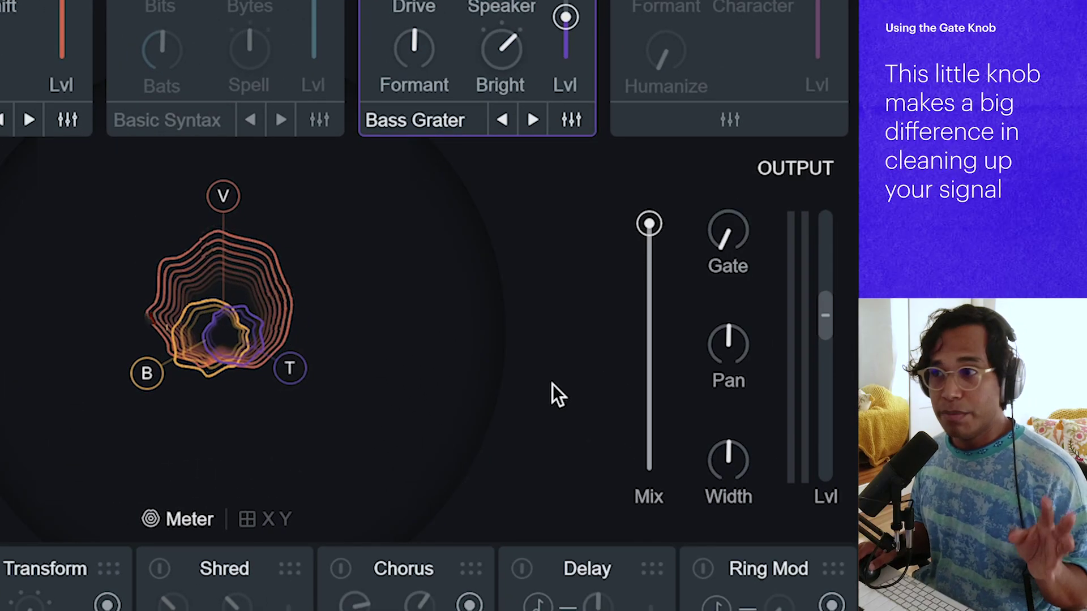
pyautogui.moveTo(728, 232); pyautogui.dragTo(734, 282)
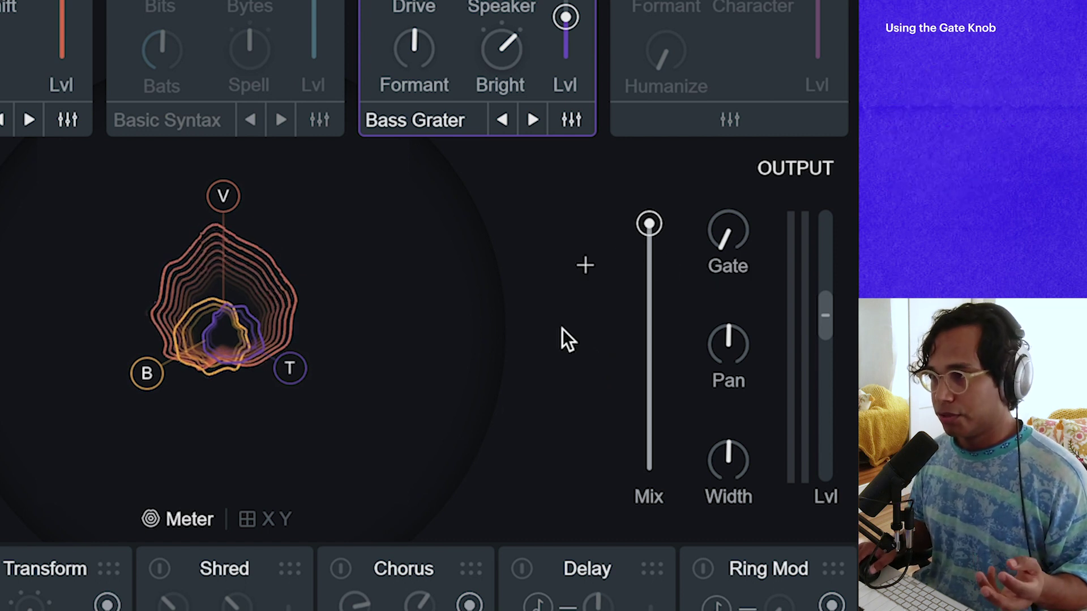
pyautogui.moveTo(723, 261)
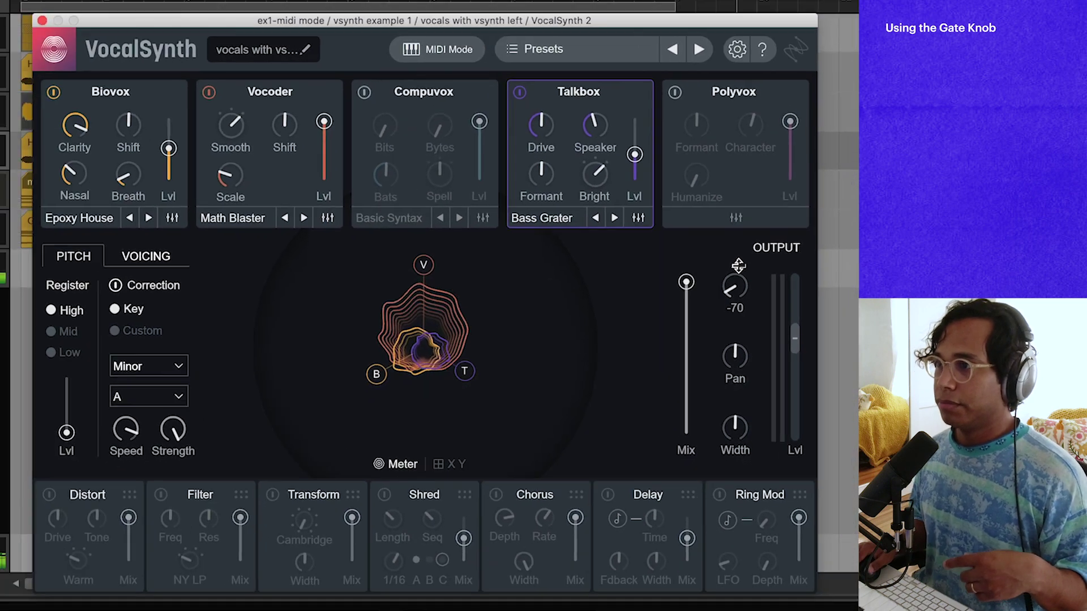
pyautogui.moveTo(731, 242)
pyautogui.mouseDown()
pyautogui.moveTo(734, 206)
pyautogui.moveTo(727, 253)
pyautogui.mouseUp()
pyautogui.moveTo(735, 302); pyautogui.dragTo(722, 322)
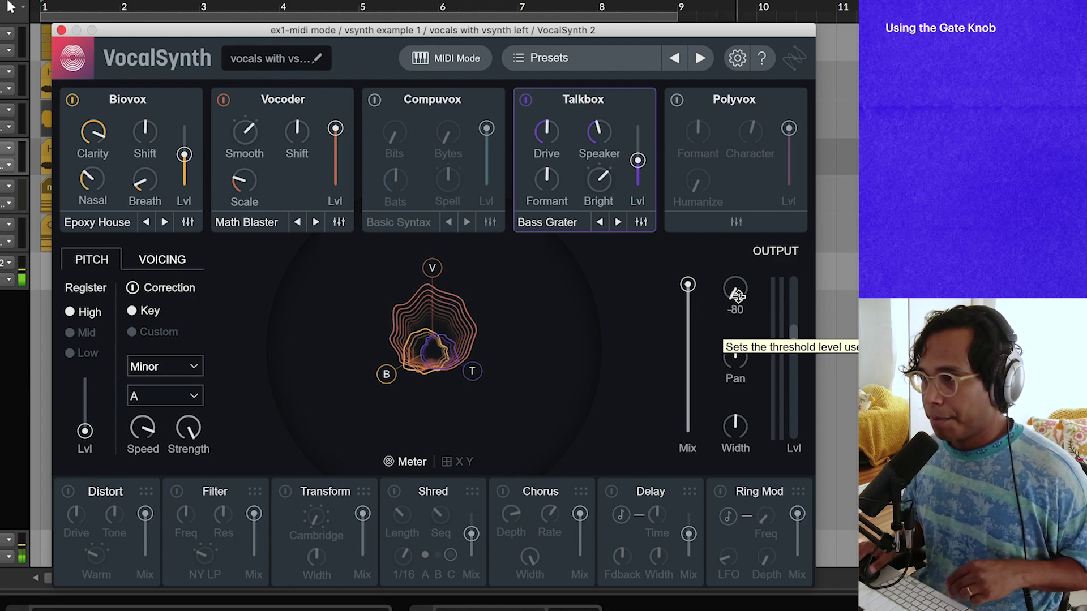
# Raise the output Gate threshold slightly past -44, to about the middle of its range.
pyautogui.moveTo(737, 294); pyautogui.dragTo(736, 201)
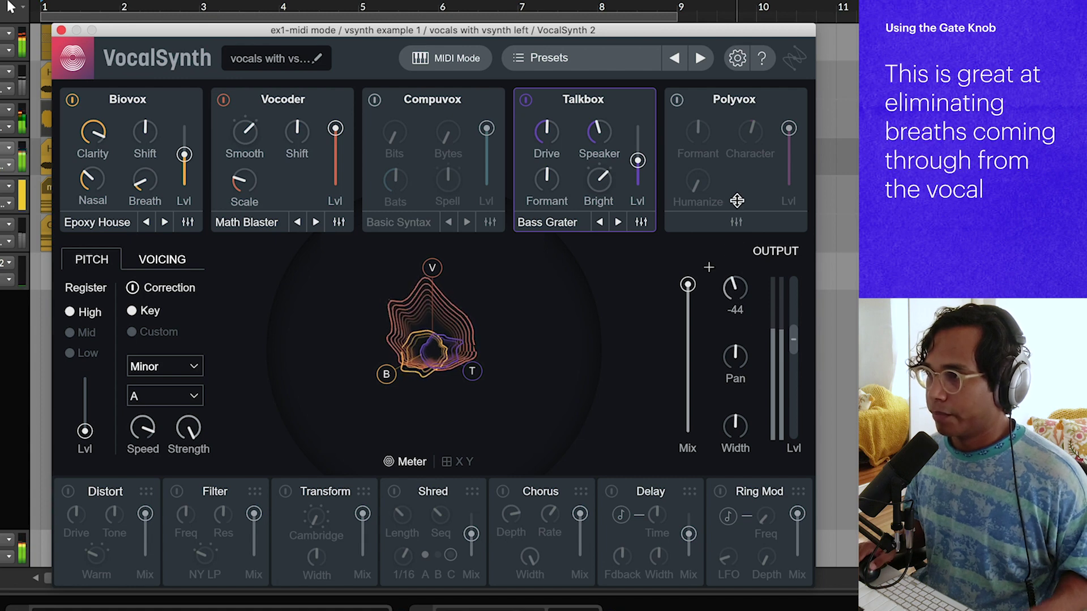
pyautogui.moveTo(736, 200); pyautogui.dragTo(736, 196)
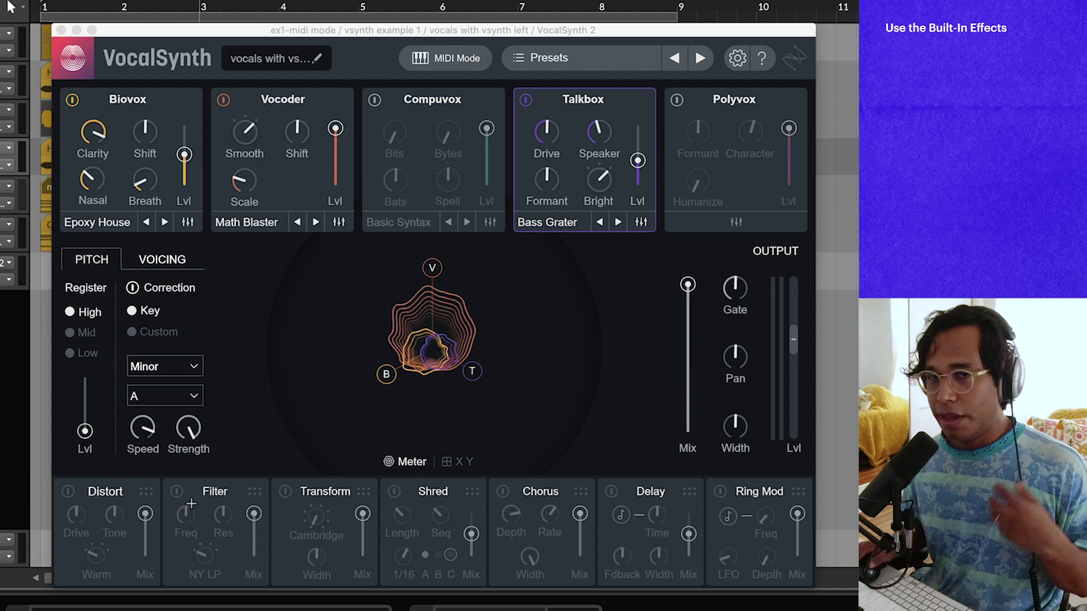
# Move the Shred effect to the end of the effects chain and audition it at a 1/32 rate.
pyautogui.moveTo(474, 491); pyautogui.dragTo(789, 494)
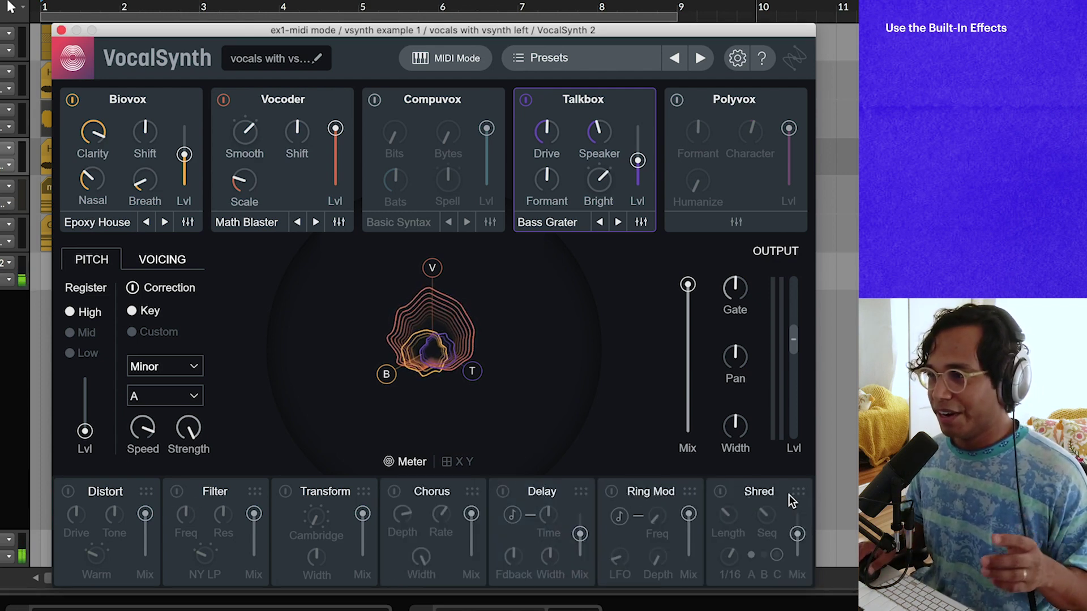
pyautogui.click(721, 493)
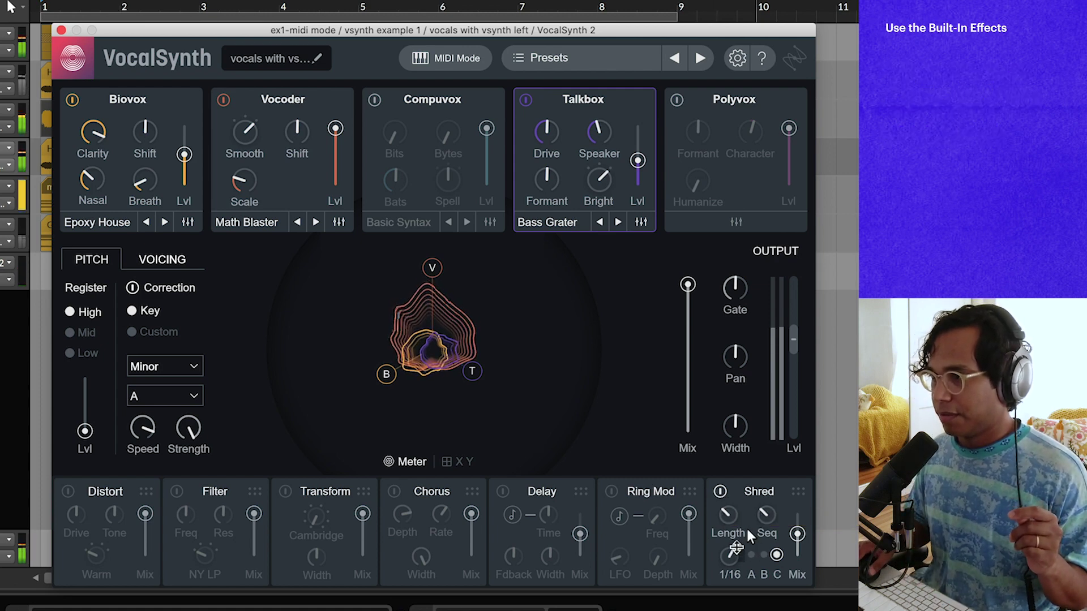
pyautogui.moveTo(736, 548); pyautogui.dragTo(735, 538)
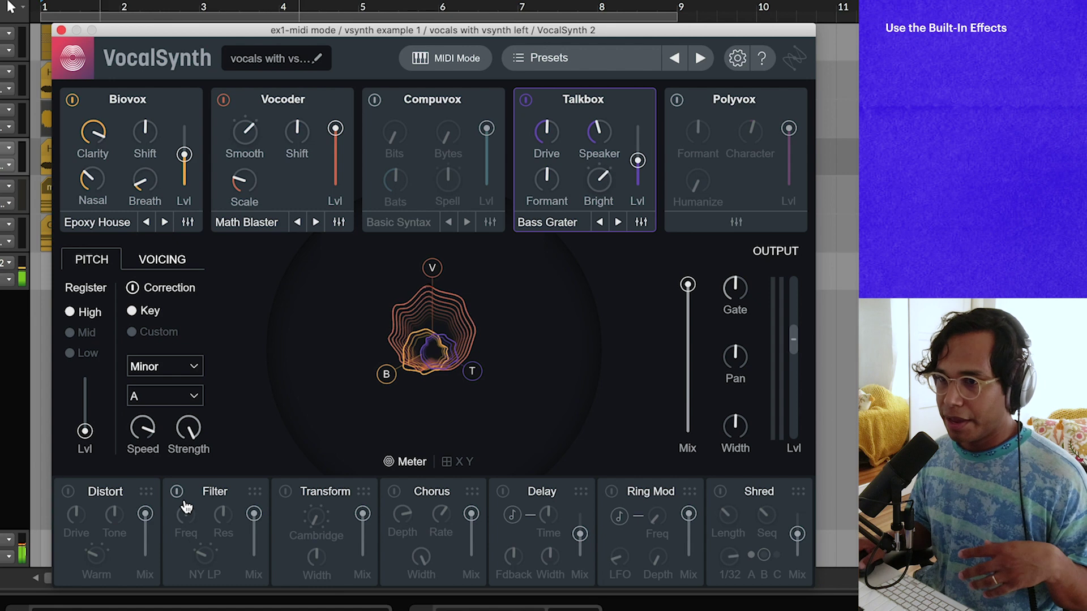
# Enable Distort in Analog mode with reduced Drive and Tone, and lower its mix to below half.
pyautogui.click(67, 493)
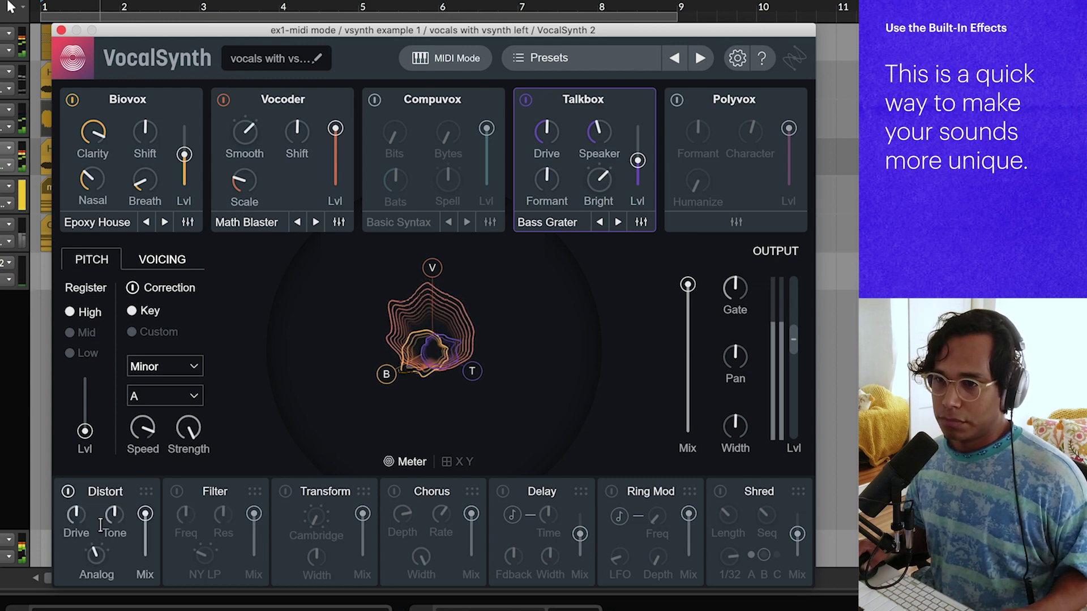
pyautogui.moveTo(113, 527); pyautogui.dragTo(135, 541)
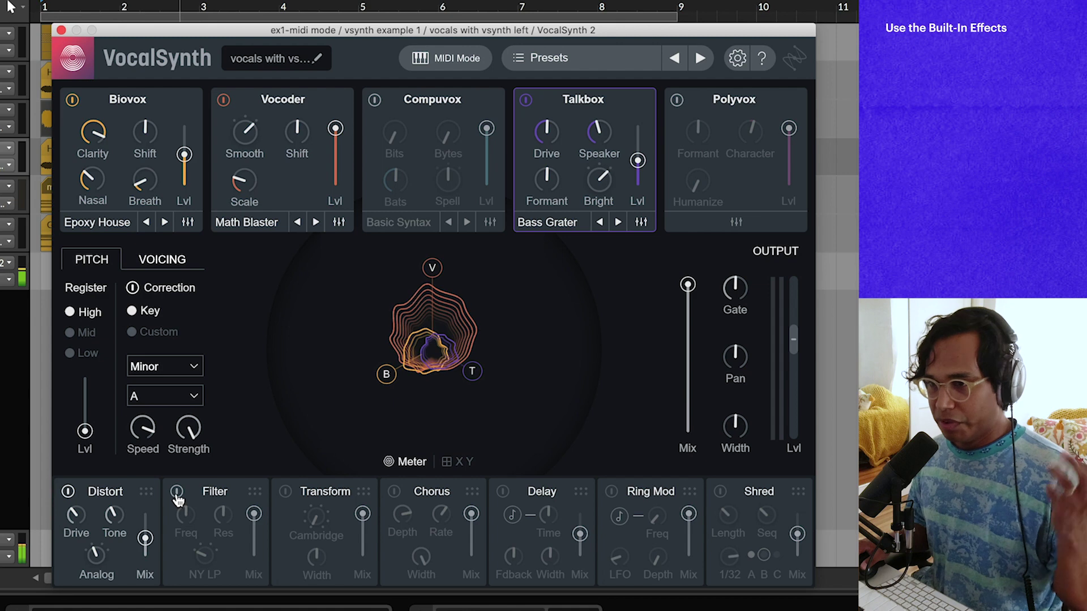
# Enable the Filter effect as an NY HP high-pass with its frequency at about 112.
pyautogui.click(204, 545)
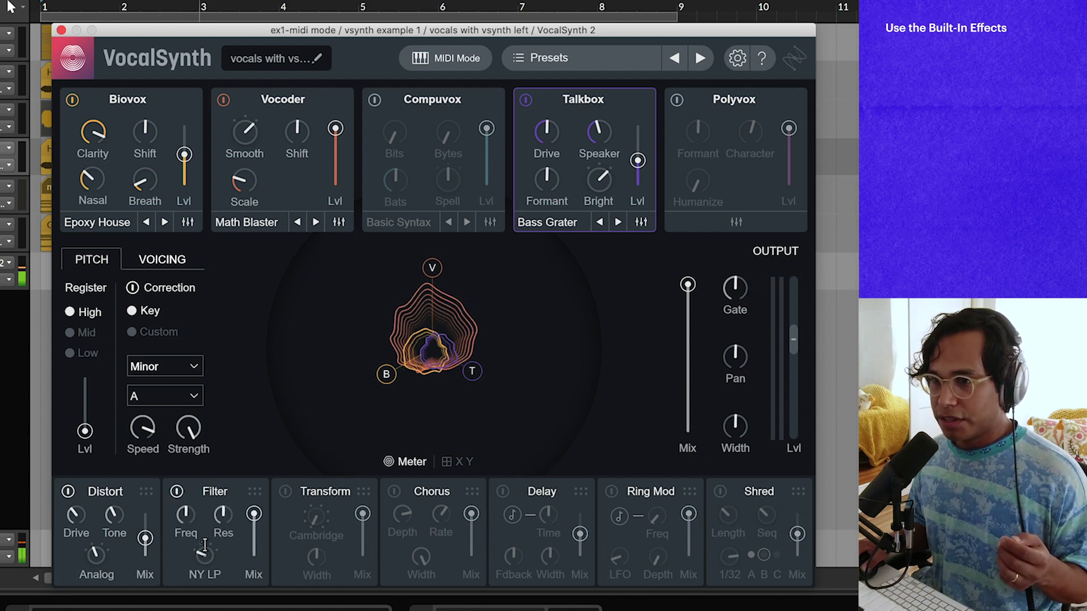
pyautogui.moveTo(205, 543); pyautogui.dragTo(202, 529)
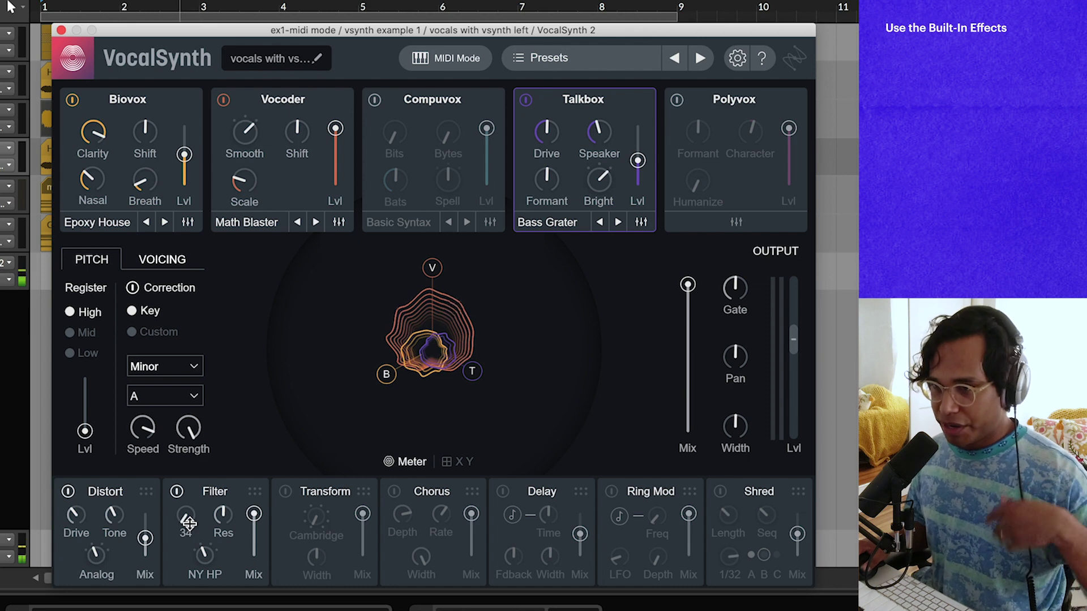
pyautogui.moveTo(187, 514); pyautogui.dragTo(192, 500)
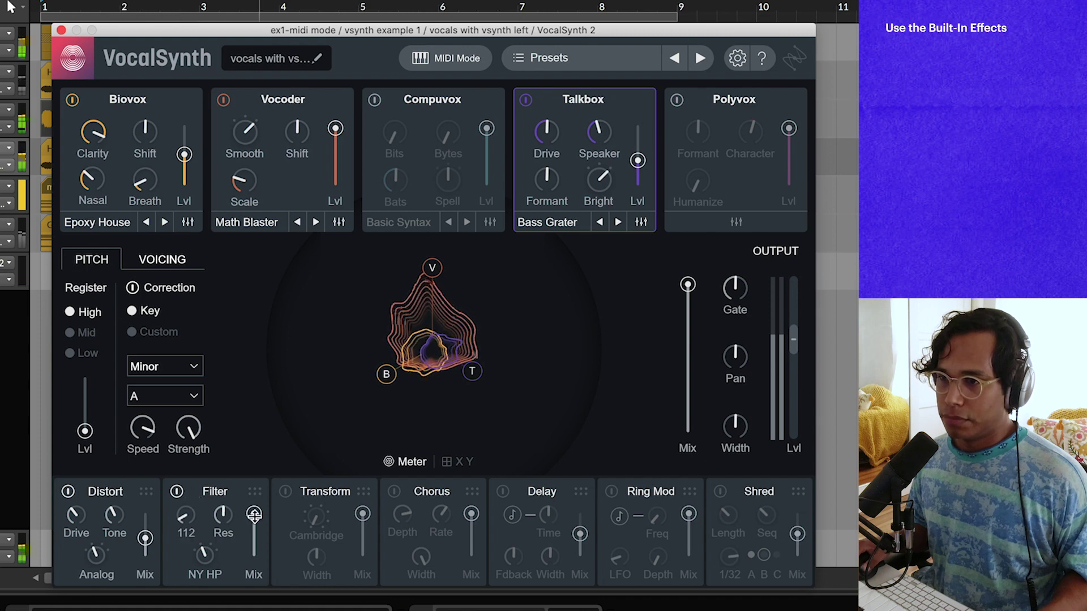
# Enable the Transform effect with the Creep impulse response, its mix at 24 and a slightly increased width.
pyautogui.click(285, 491)
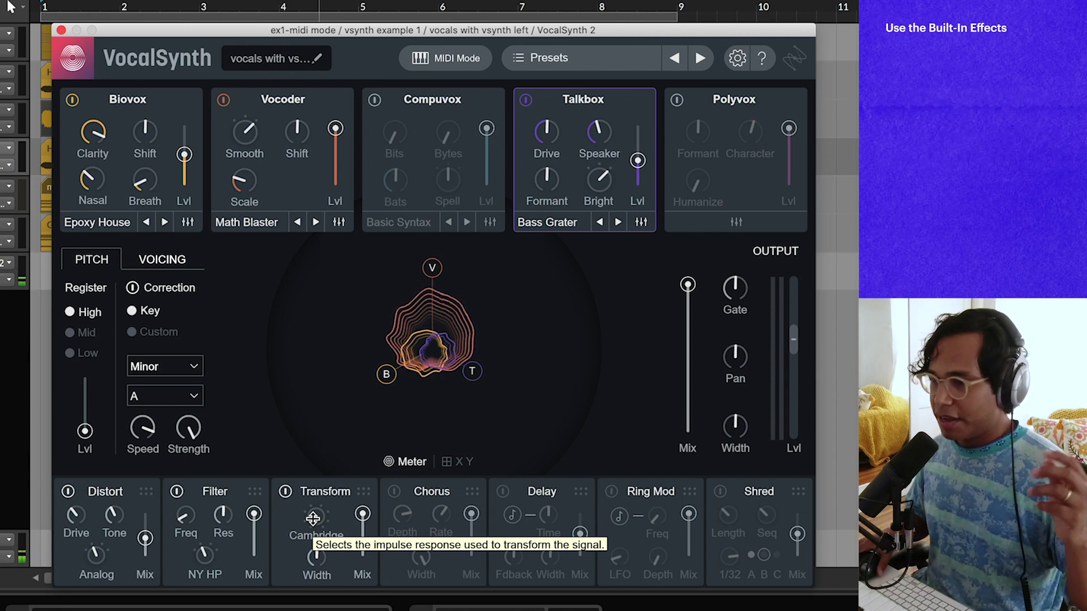
pyautogui.moveTo(313, 518); pyautogui.dragTo(327, 415)
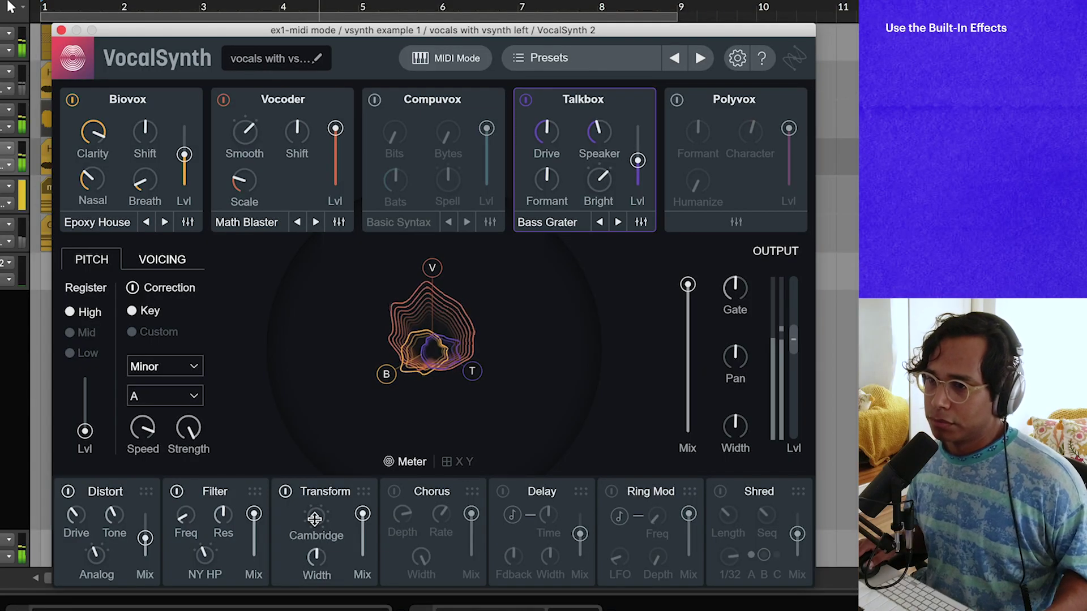
pyautogui.moveTo(315, 518); pyautogui.dragTo(333, 385)
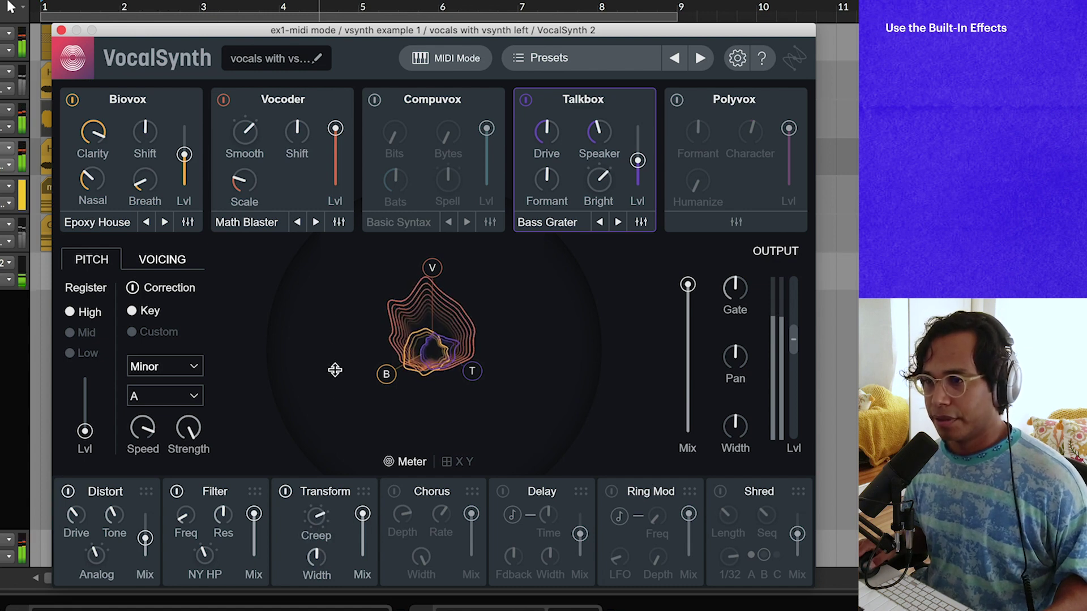
pyautogui.moveTo(362, 513); pyautogui.dragTo(362, 544)
pyautogui.moveTo(322, 559)
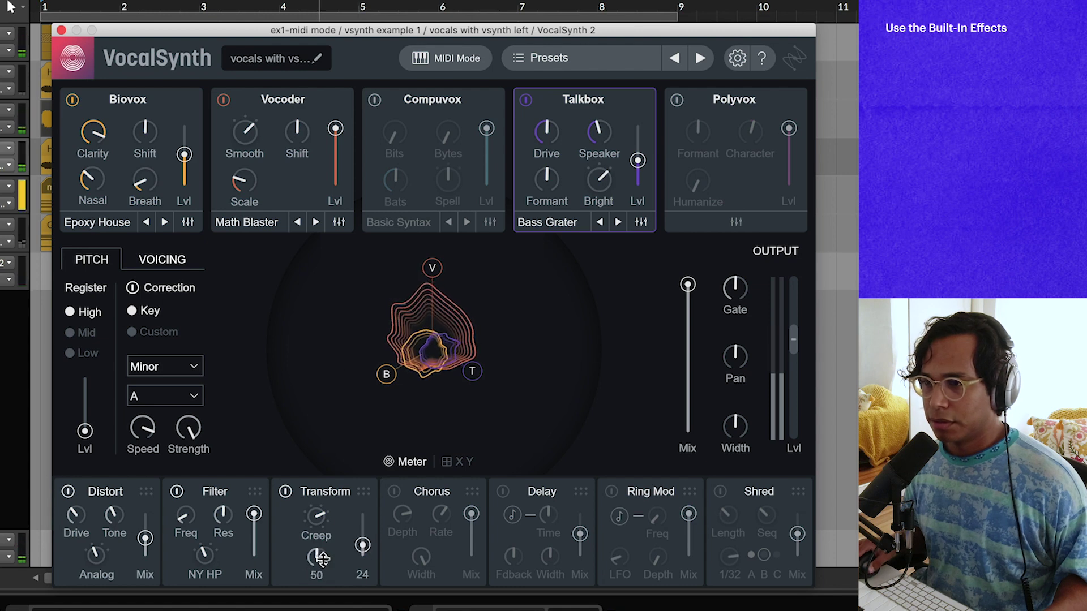
# Enable the Chorus effect and set its mix to 46.
pyautogui.click(396, 497)
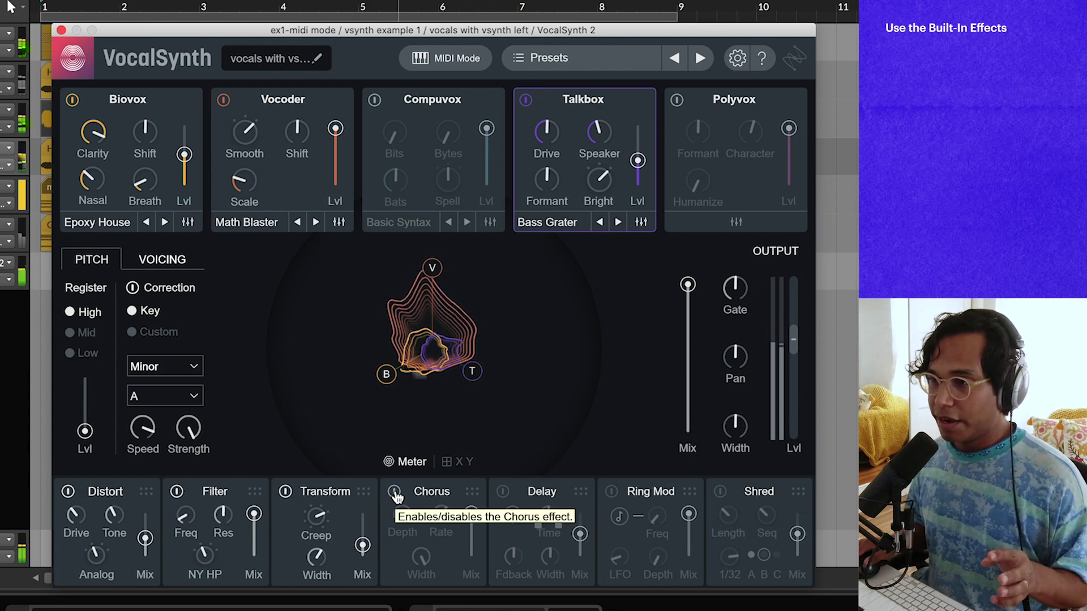
pyautogui.moveTo(473, 513)
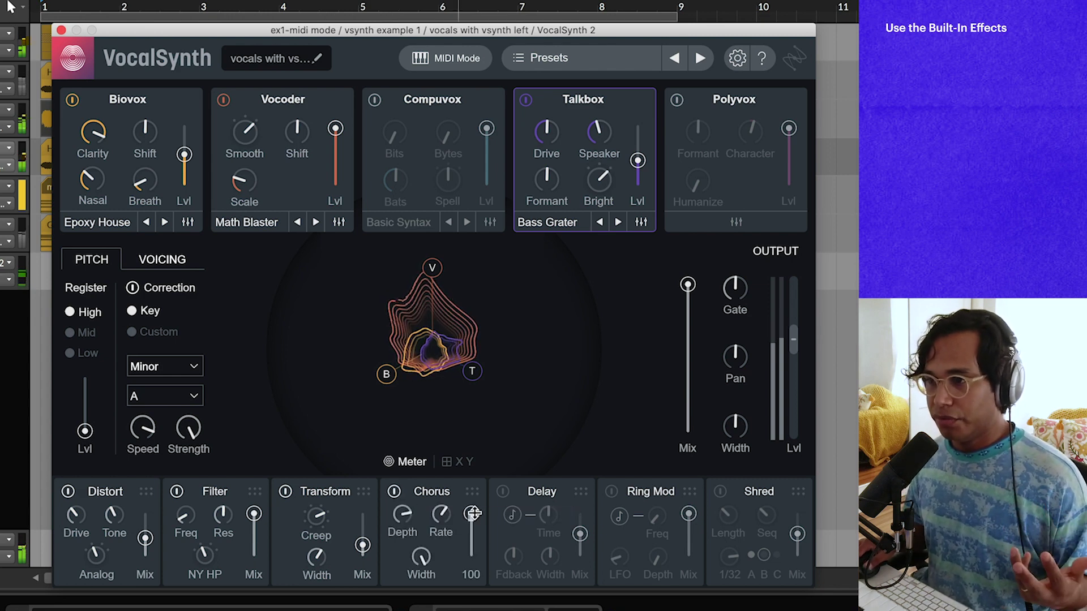
pyautogui.moveTo(473, 512); pyautogui.dragTo(471, 540)
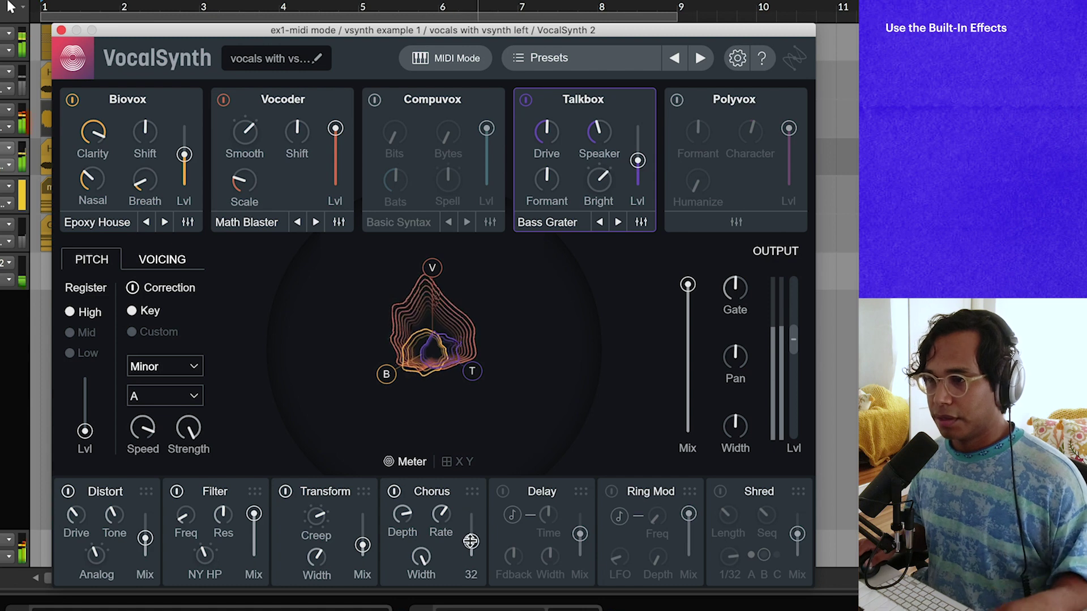
pyautogui.moveTo(471, 542)
pyautogui.mouseDown()
pyautogui.moveTo(474, 525)
pyautogui.moveTo(476, 541)
pyautogui.mouseUp()
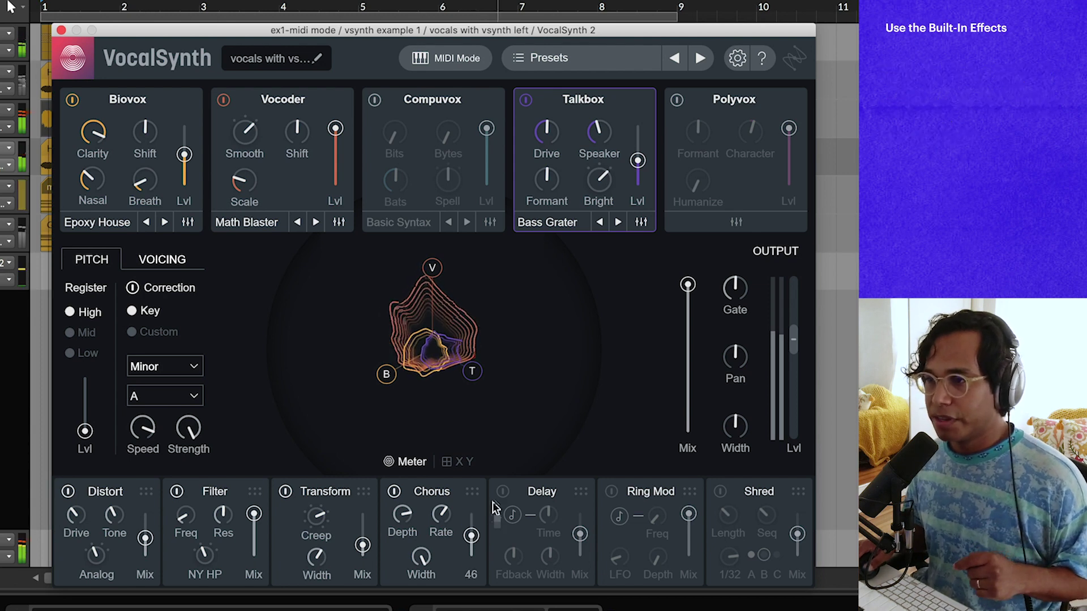
# Move Delay after Ring Mod in the effects chain and enable Ring Mod tempo-synced, with slightly raised Time and its mix at about 24.
pyautogui.moveTo(585, 490); pyautogui.dragTo(685, 493)
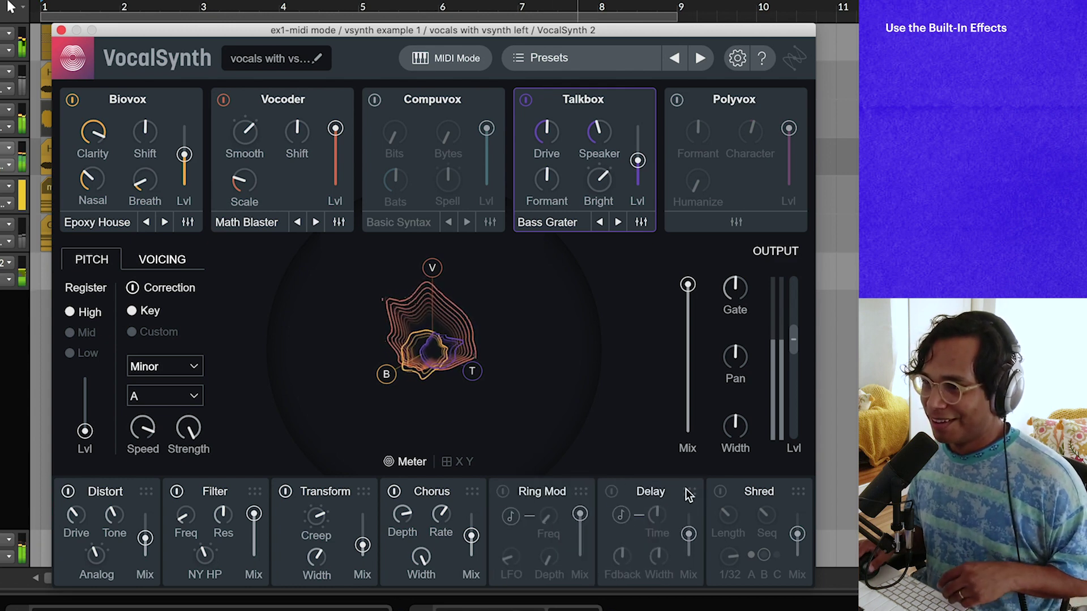
pyautogui.click(502, 492)
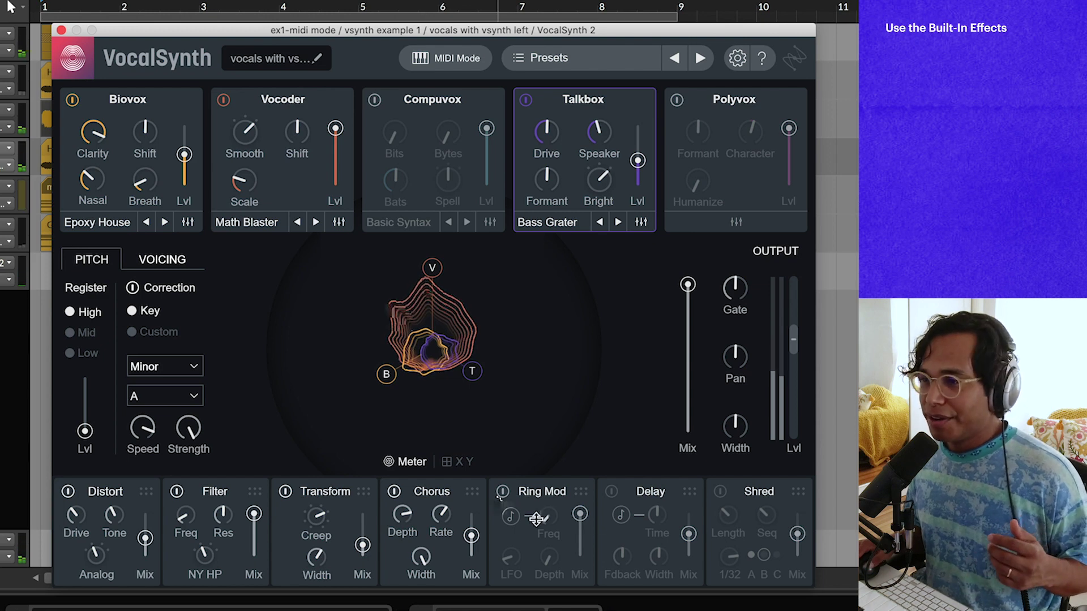
pyautogui.click(511, 516)
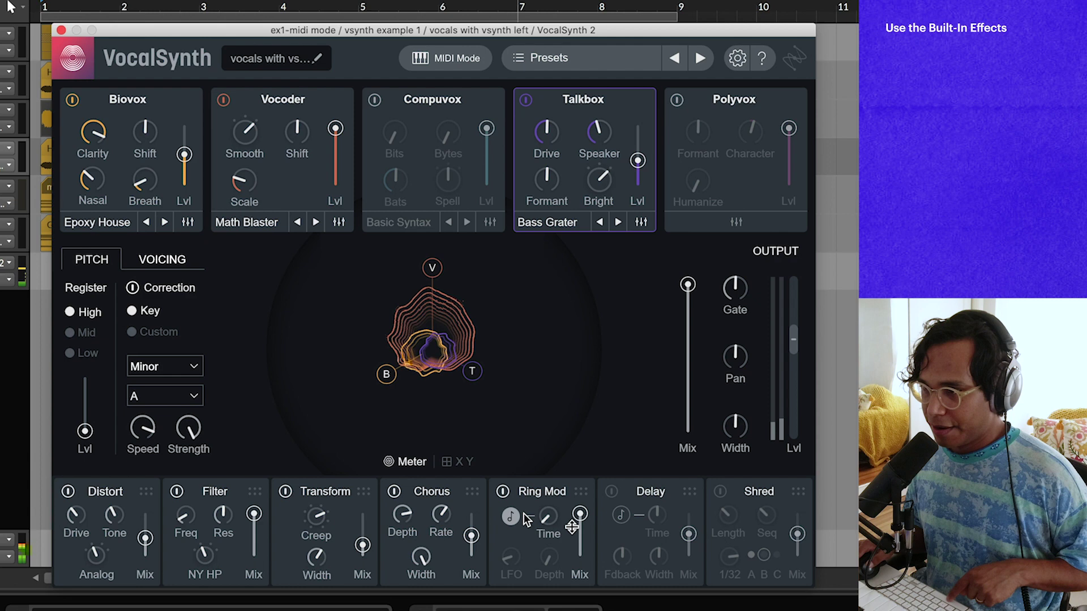
pyautogui.moveTo(548, 516)
pyautogui.mouseDown()
pyautogui.moveTo(558, 438)
pyautogui.moveTo(546, 463)
pyautogui.moveTo(567, 402)
pyautogui.moveTo(551, 512)
pyautogui.mouseUp()
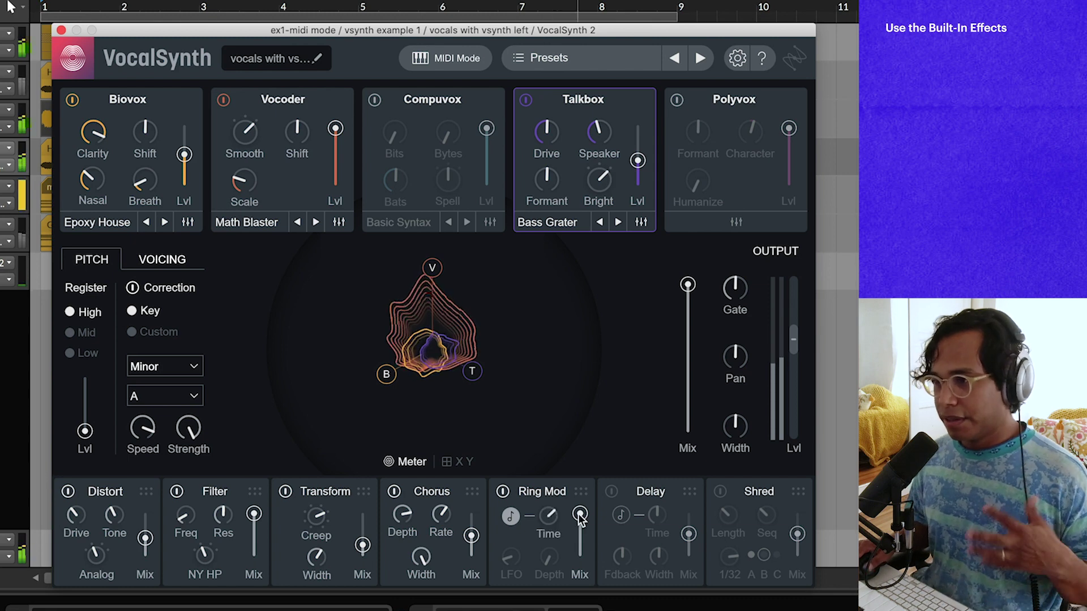
pyautogui.moveTo(580, 515); pyautogui.dragTo(578, 548)
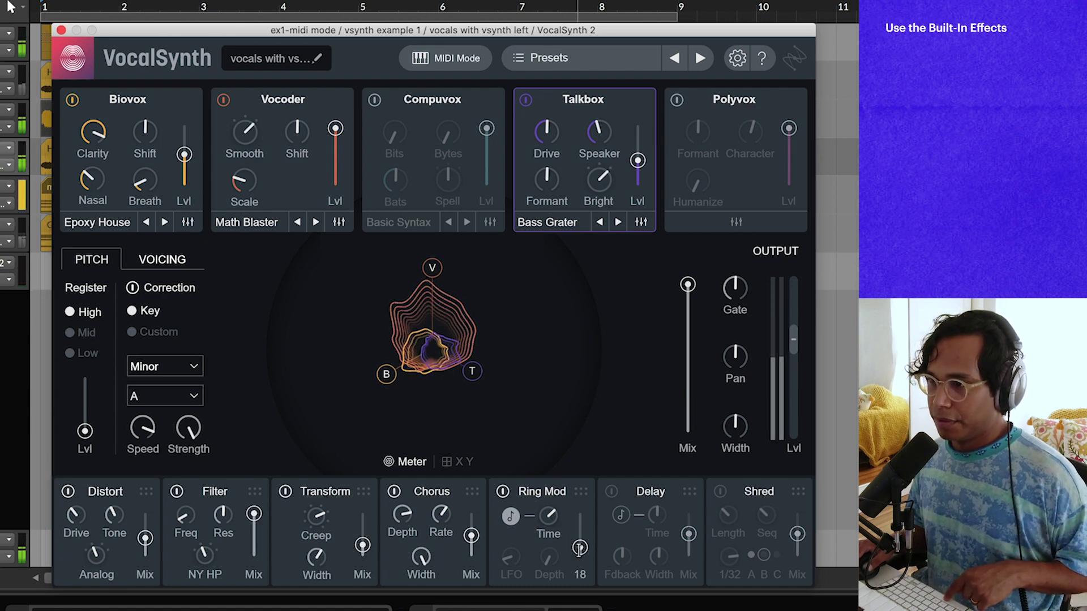
pyautogui.moveTo(579, 548); pyautogui.dragTo(580, 545)
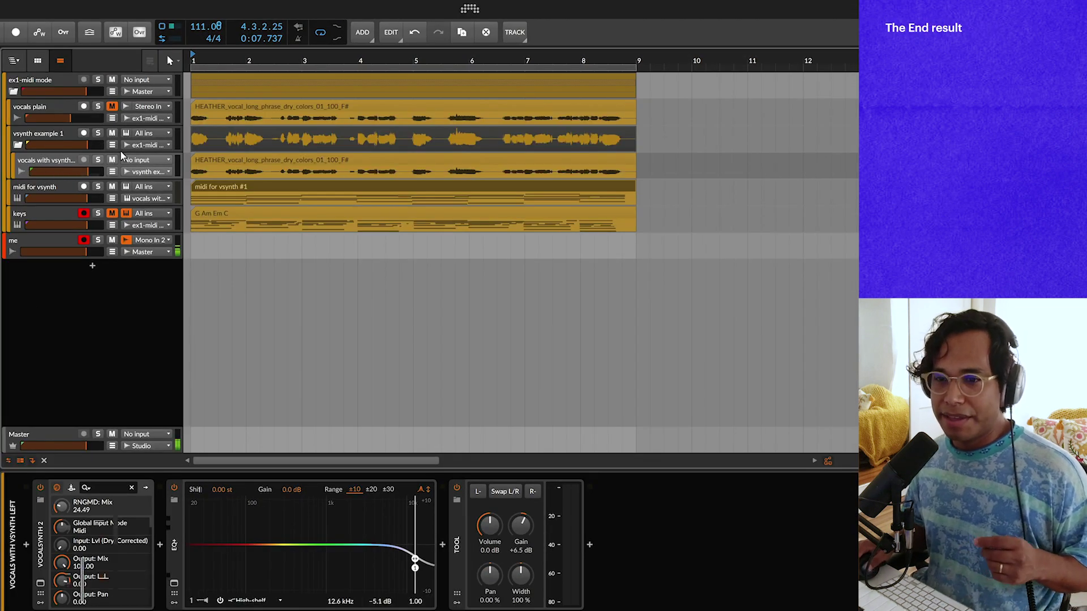
# Enable the ValhallaShimmer reverb on the vsynth example 1 group track and look over its settings.
pyautogui.click(30, 459)
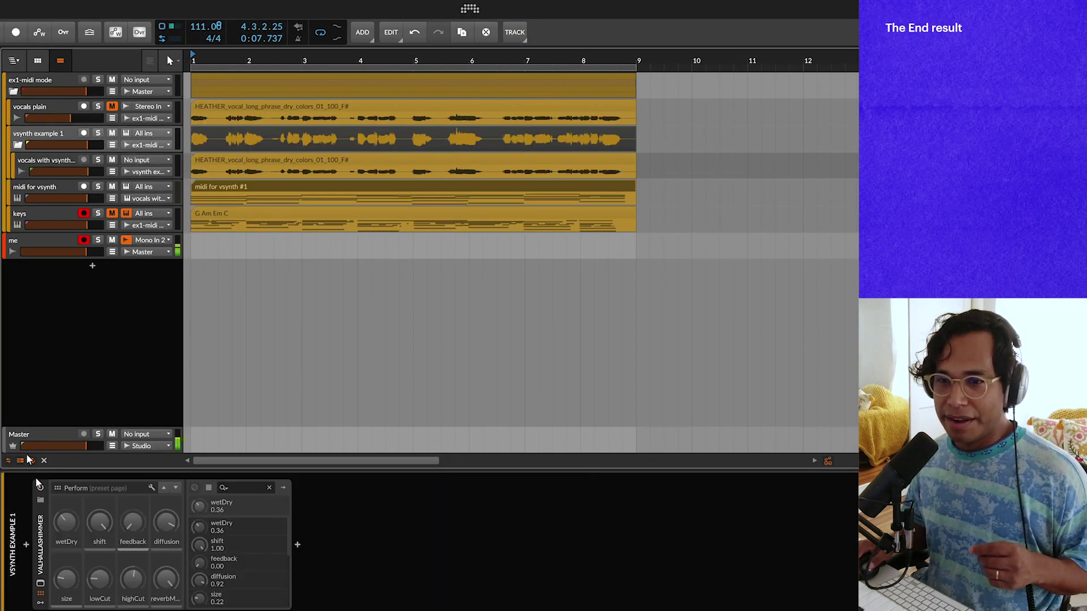
pyautogui.click(40, 488)
pyautogui.click(39, 488)
pyautogui.click(39, 488)
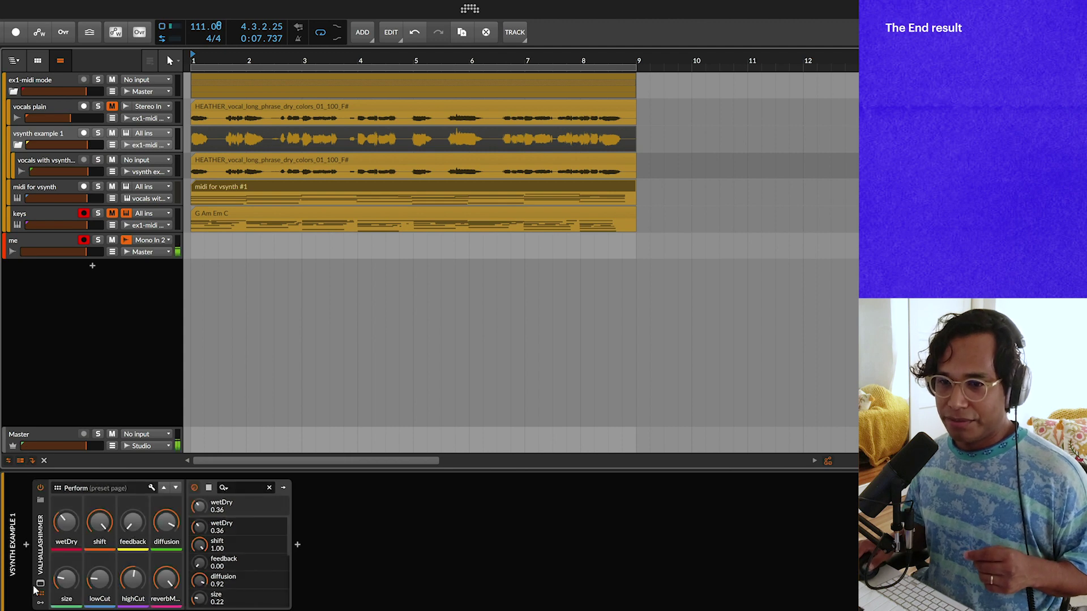
pyautogui.click(39, 584)
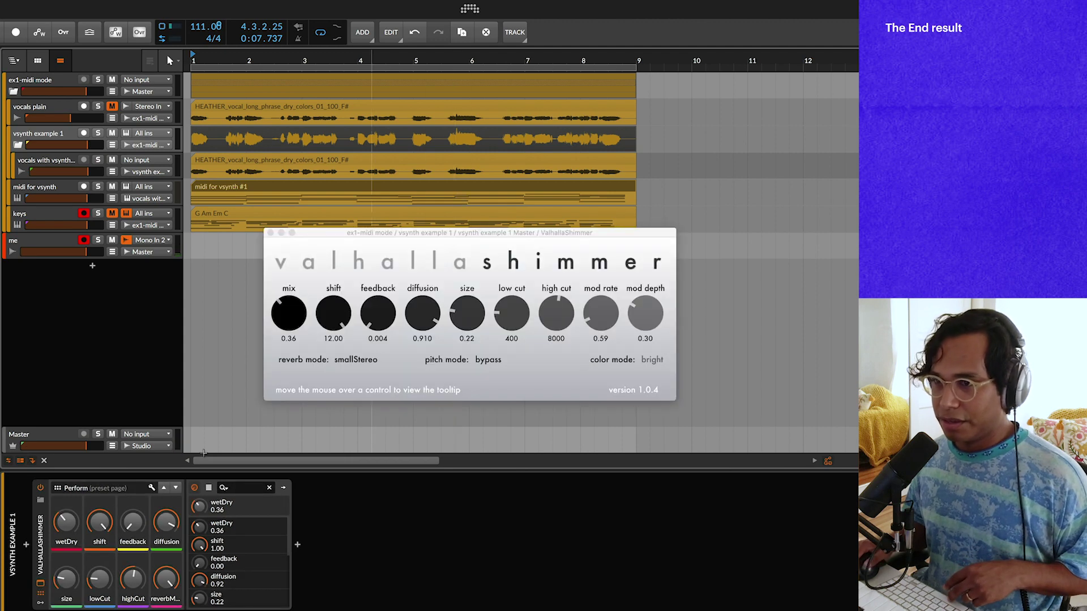
pyautogui.click(40, 583)
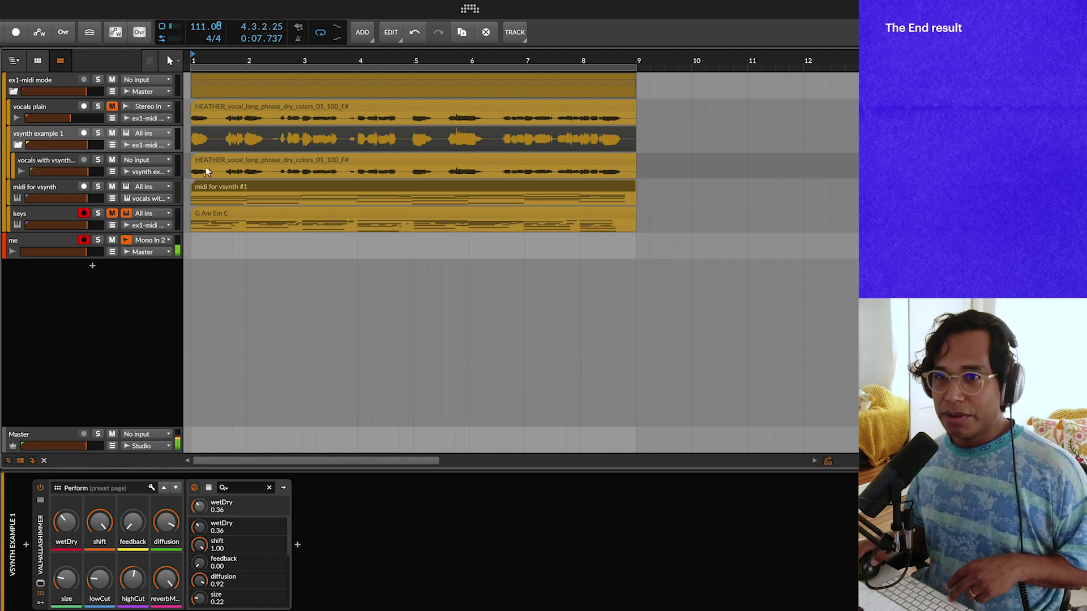
# Play the arrangement with the VocalSynth window moved clear of the tracks, and lower the Ring Mod mix to about 16.
pyautogui.press('space')
pyautogui.click(55, 163)
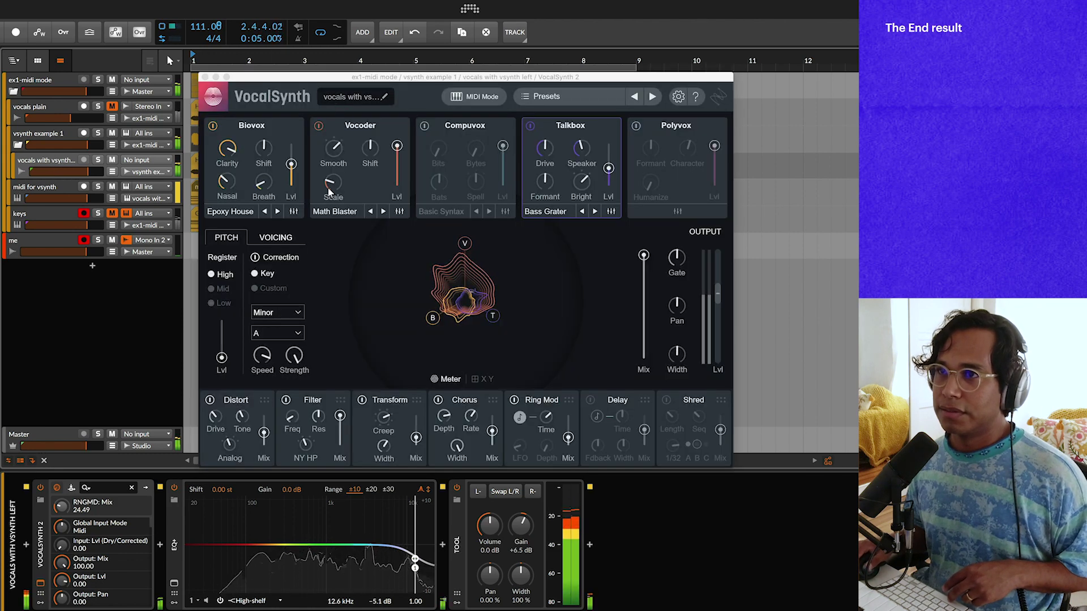
pyautogui.moveTo(344, 81); pyautogui.dragTo(334, 160)
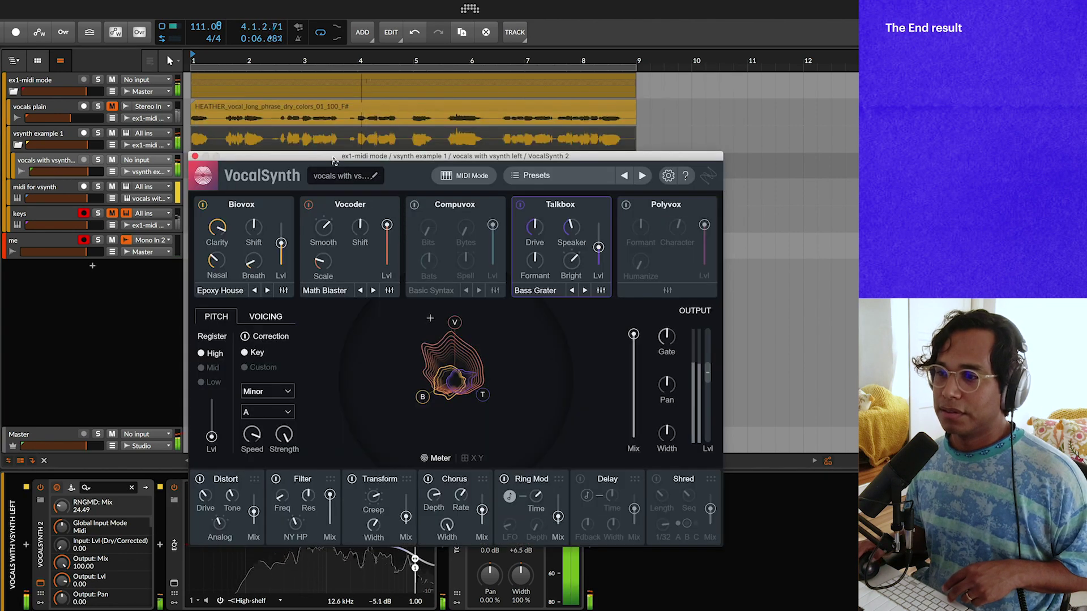
pyautogui.moveTo(558, 516); pyautogui.dragTo(559, 517)
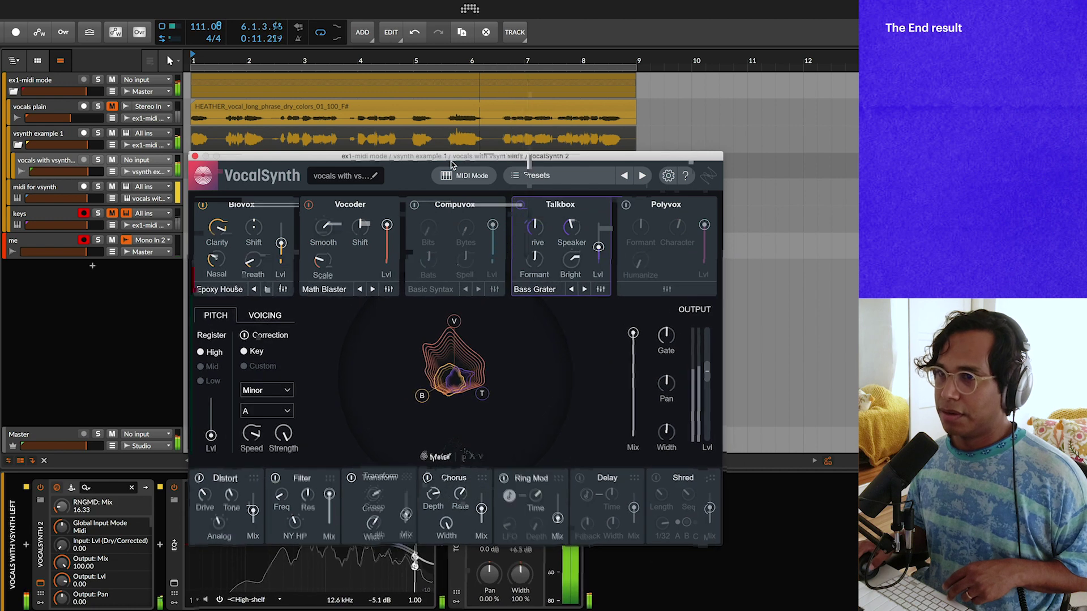
pyautogui.moveTo(453, 165); pyautogui.dragTo(455, 261)
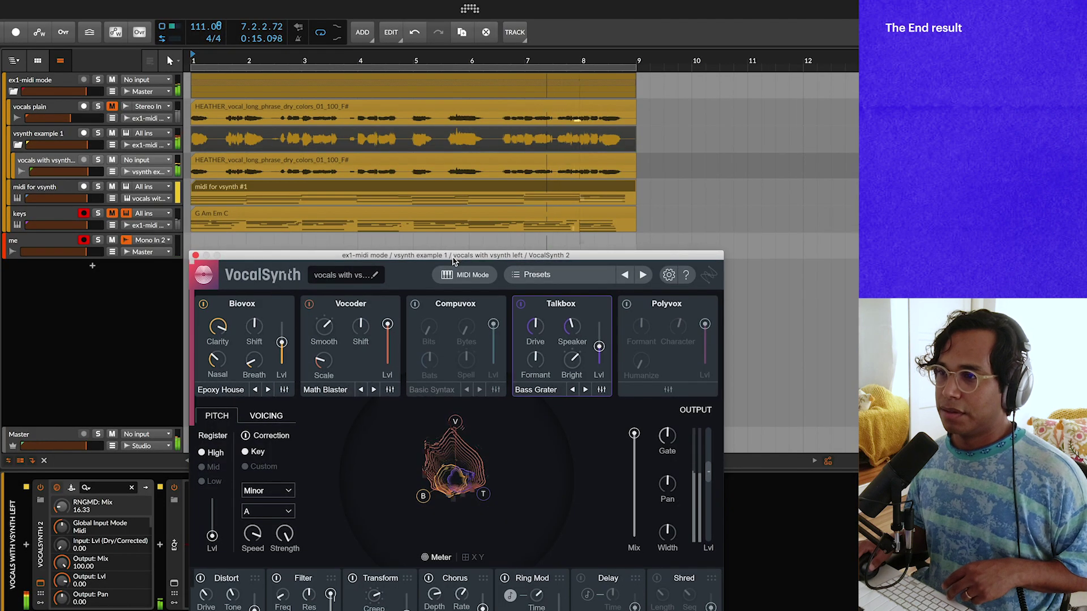
pyautogui.moveTo(453, 260); pyautogui.dragTo(456, 255)
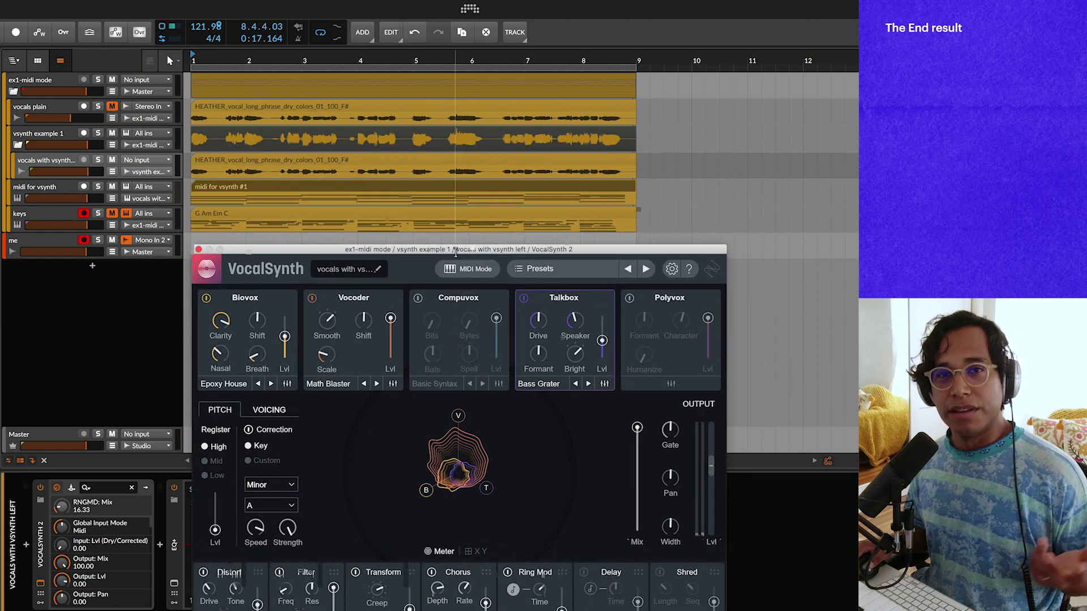
# Add a new global preset from the current VocalSynth settings and enter its name.
pyautogui.moveTo(456, 253); pyautogui.dragTo(461, 140)
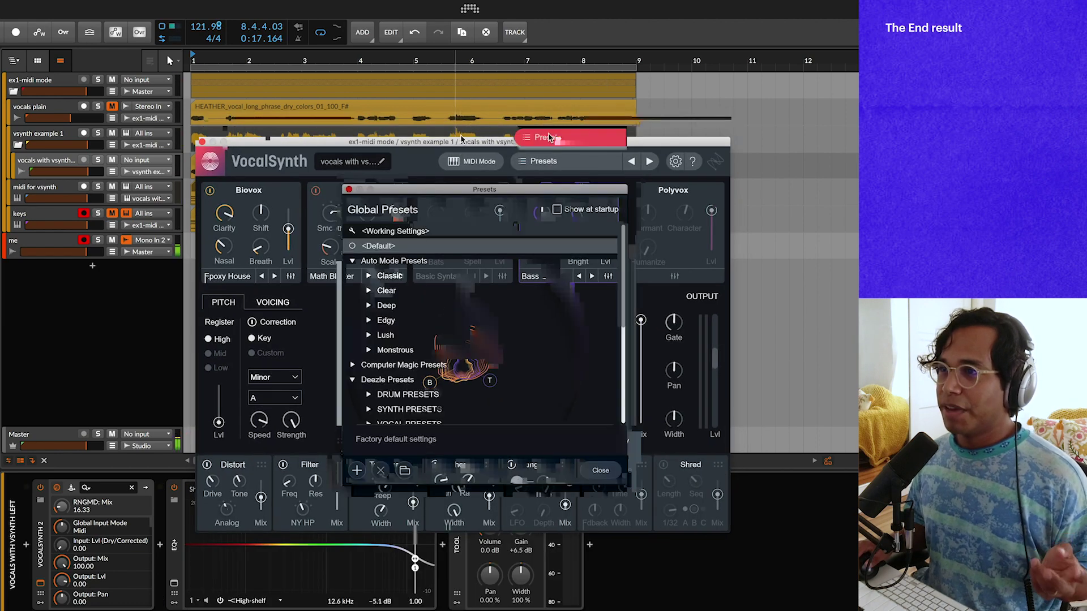
pyautogui.click(538, 160)
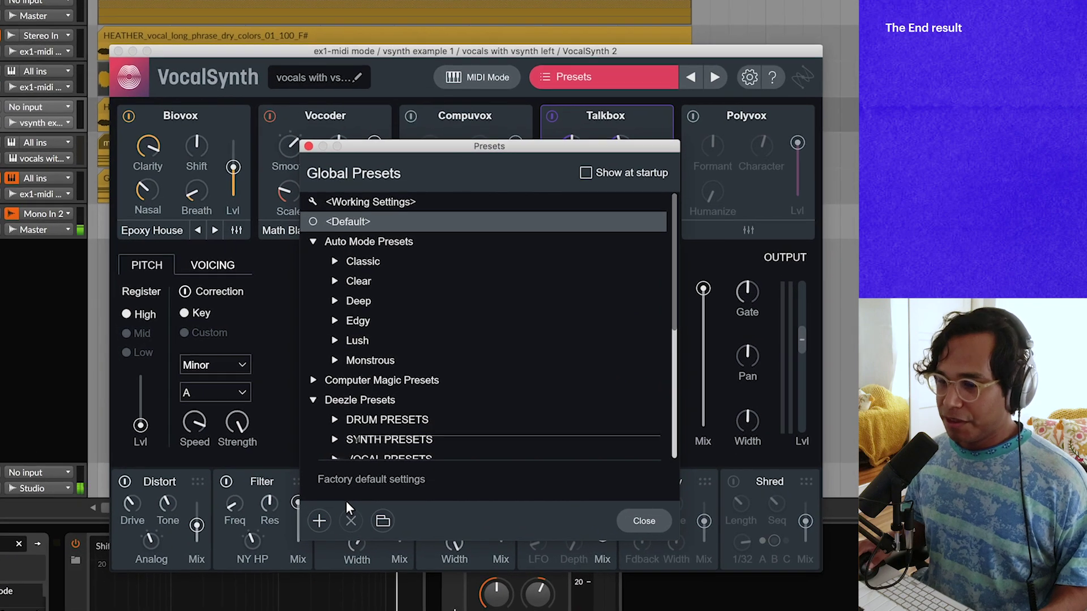
pyautogui.click(319, 521)
pyautogui.write('Tim')
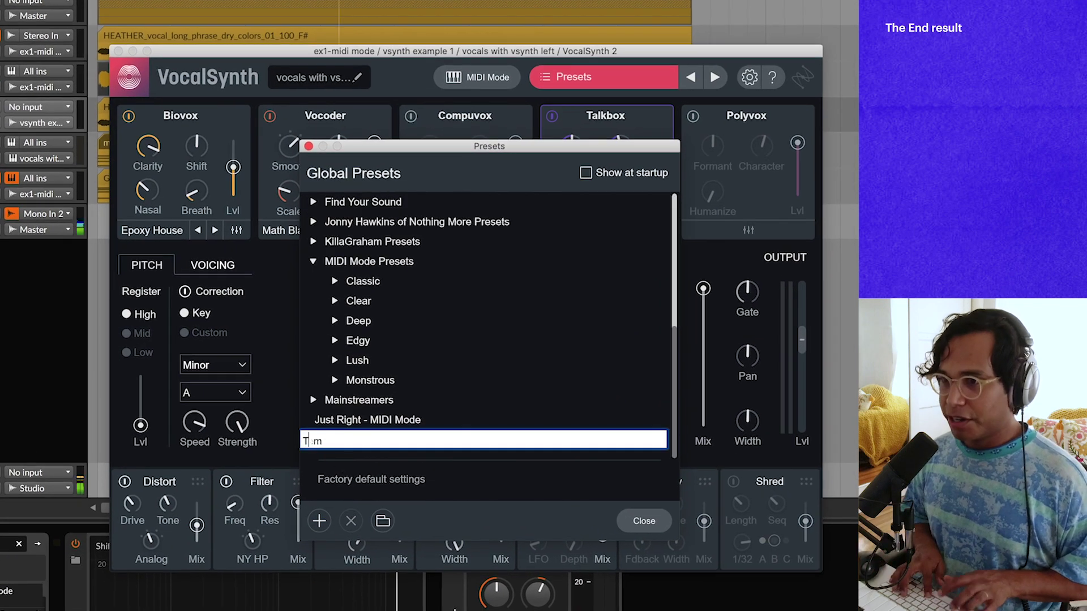